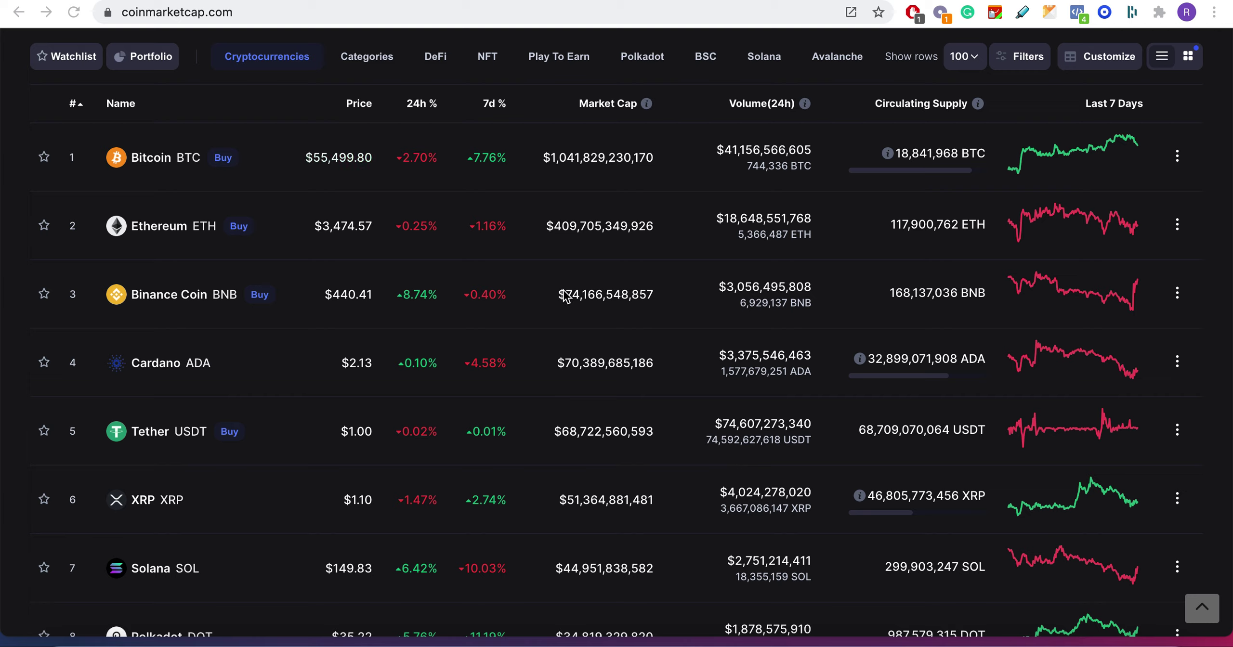
pyautogui.scroll(1, 564, 296)
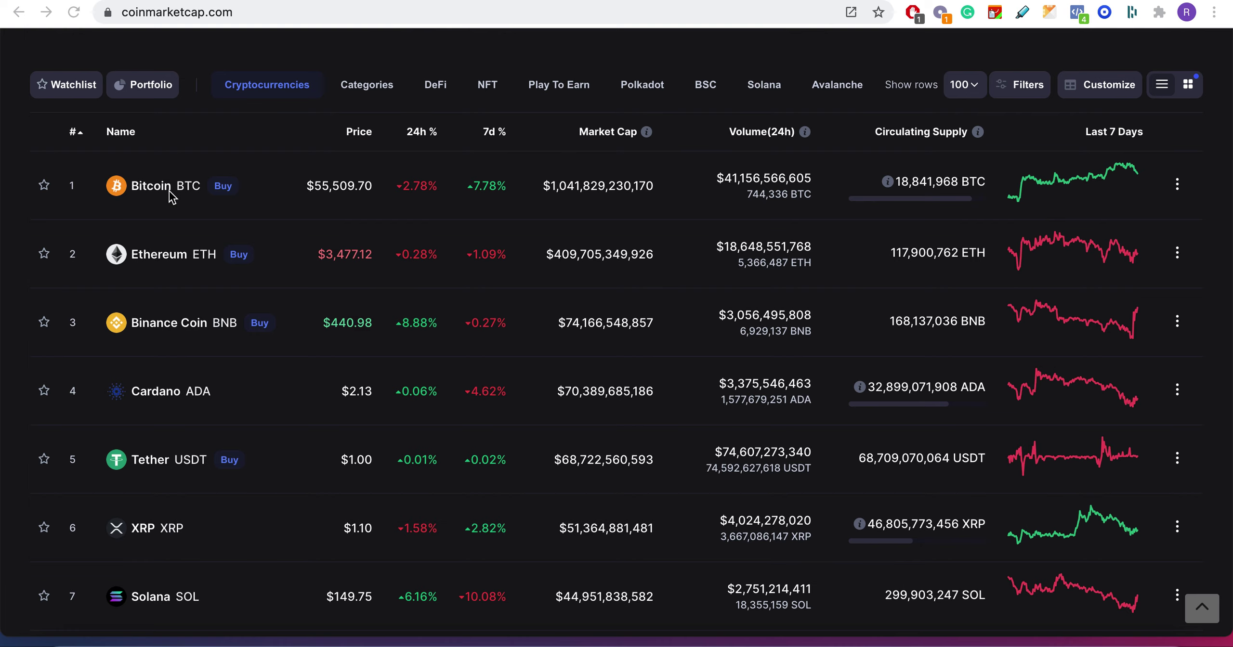
pyautogui.scroll(5, 231, 193)
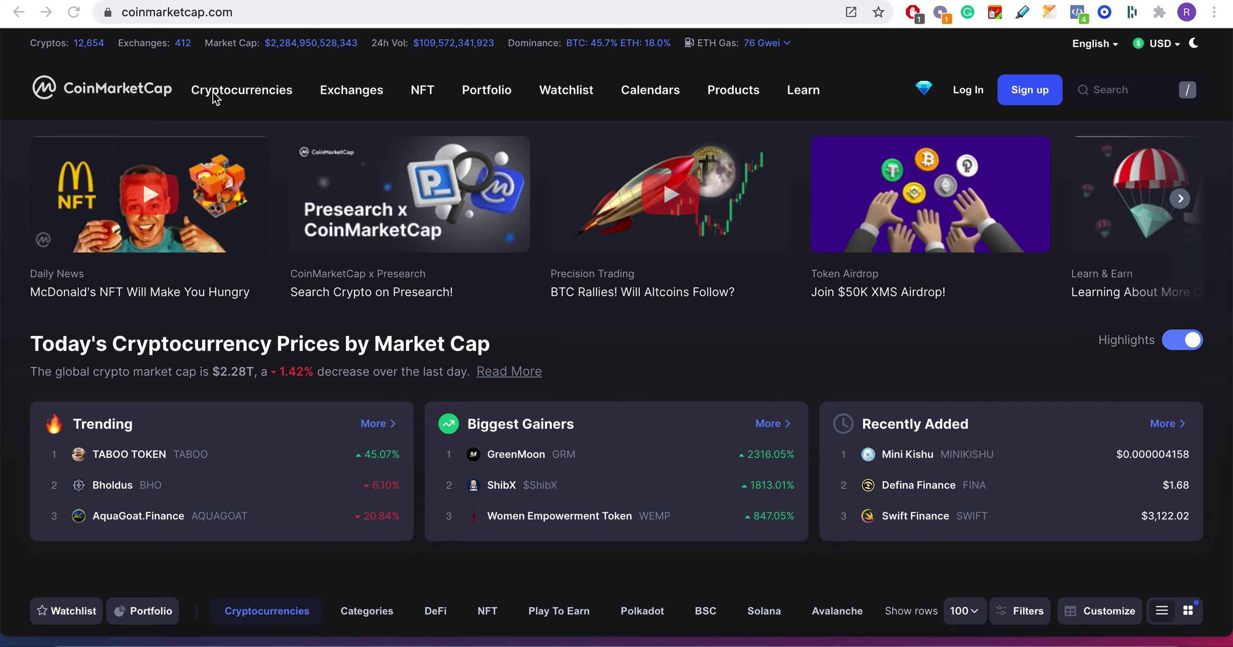
# - Choose Global Charts from the Cryptocurrencies header menu to view total market cap history
pyautogui.click(243, 92)
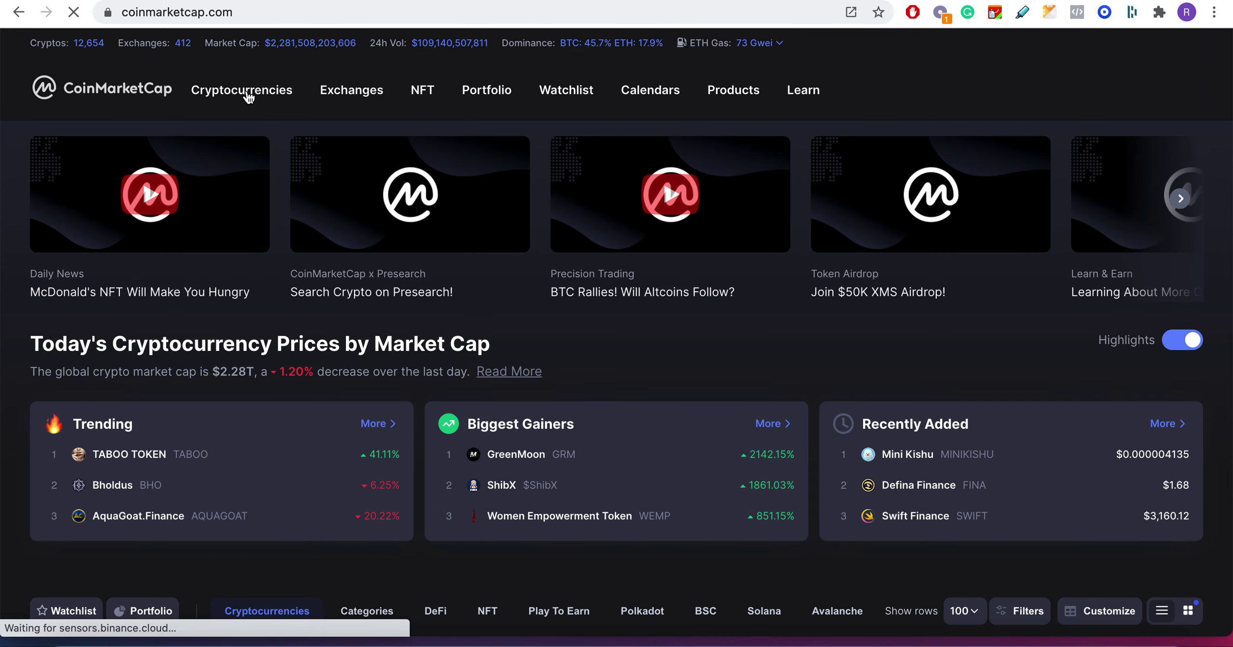
pyautogui.moveTo(242, 89)
pyautogui.click(296, 47)
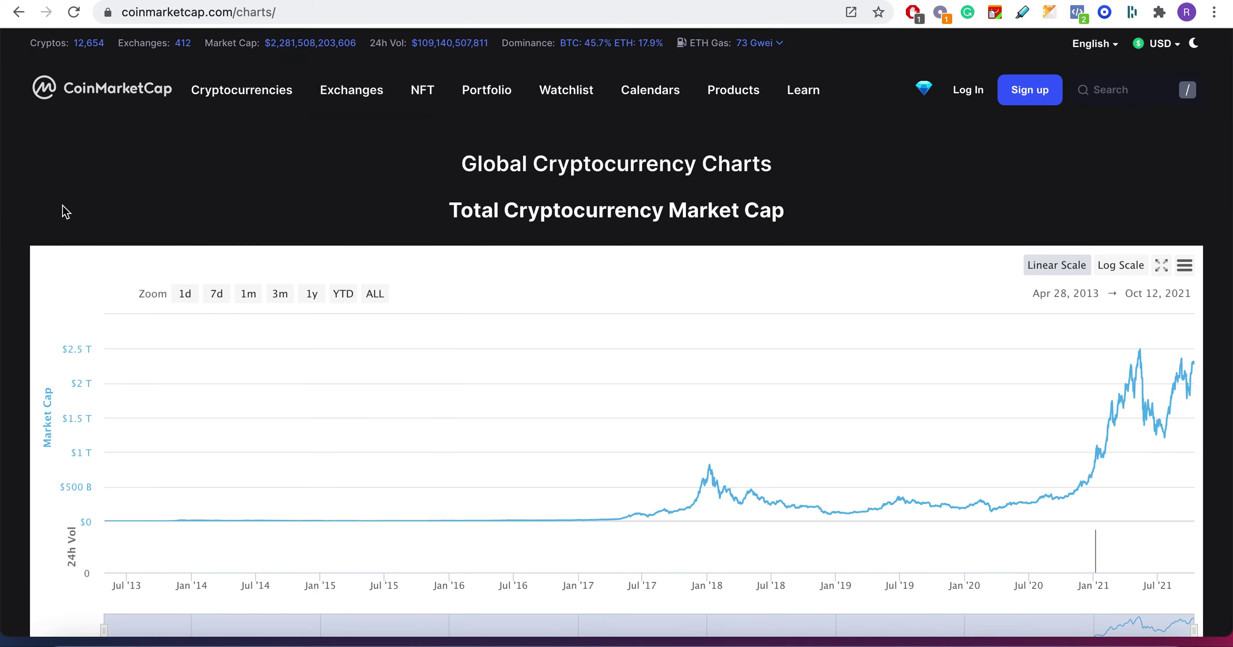
pyautogui.scroll(-1, 61, 211)
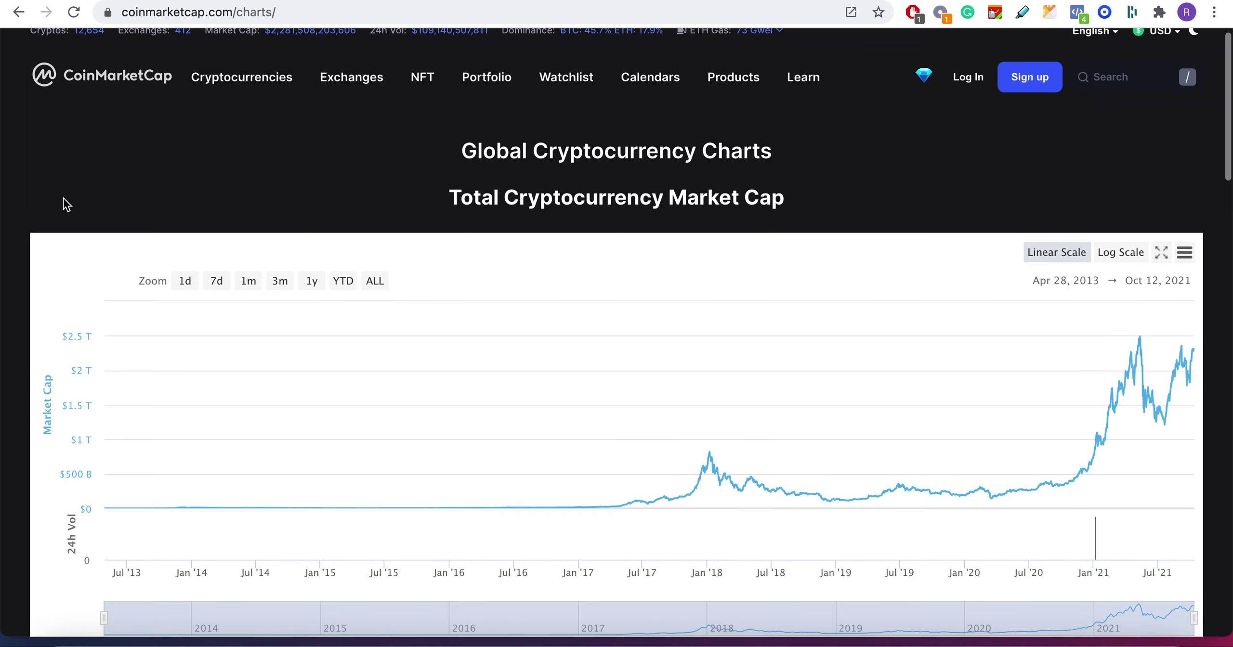
pyautogui.scroll(-1, 65, 204)
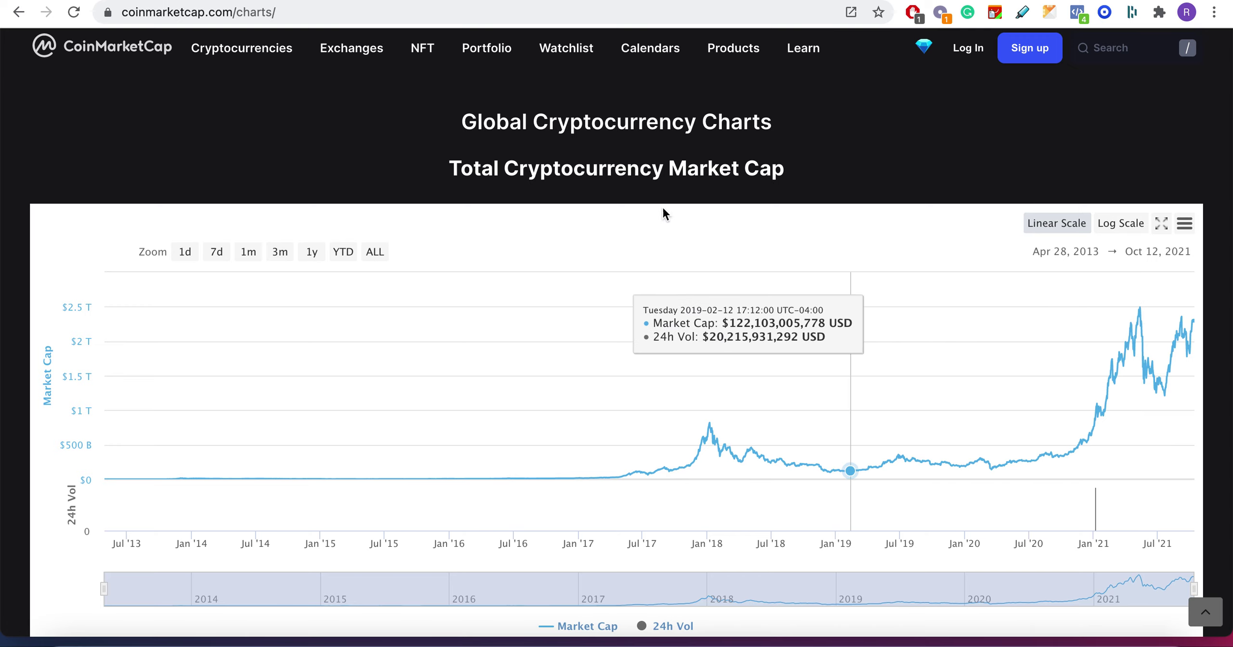
pyautogui.scroll(-4, 661, 211)
pyautogui.scroll(-1, 611, 159)
pyautogui.scroll(-2, 612, 158)
pyautogui.scroll(-3, 611, 158)
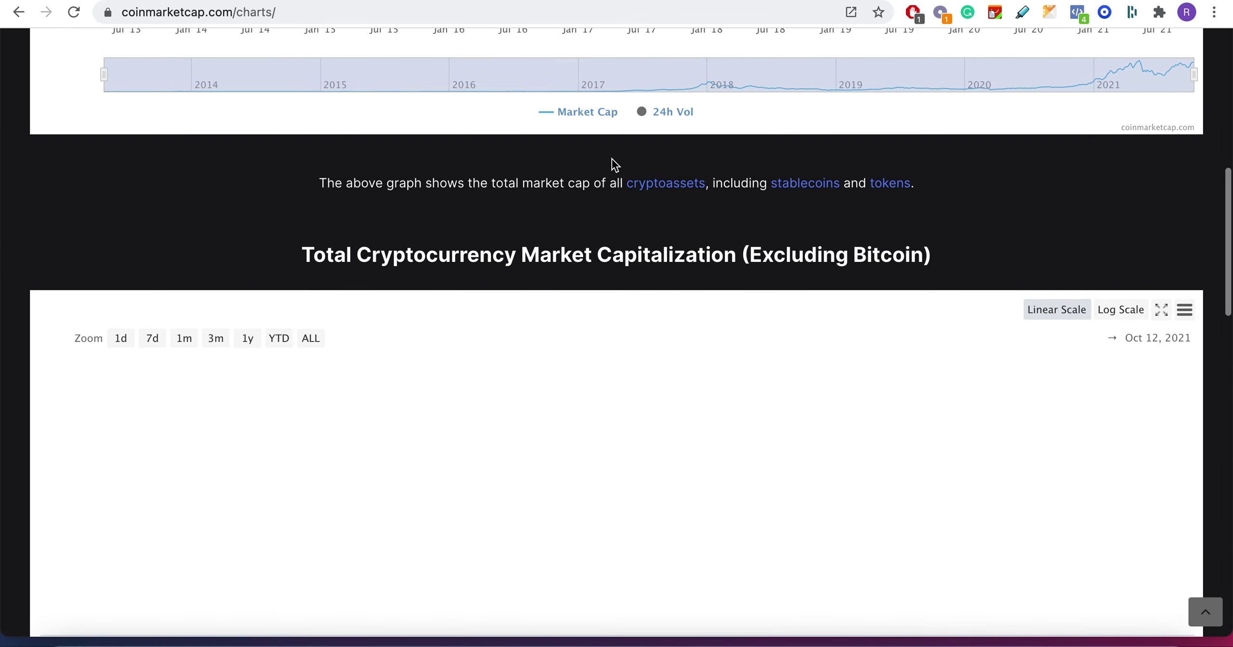
pyautogui.scroll(-2, 600, 229)
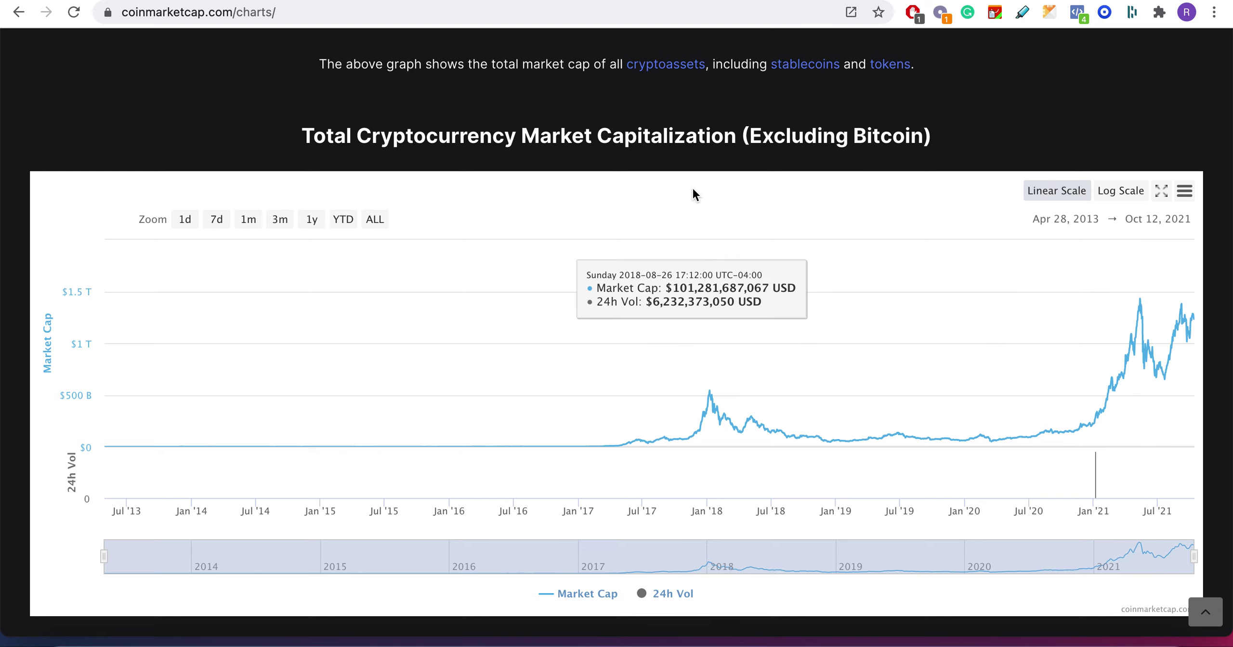
pyautogui.scroll(-3, 692, 188)
pyautogui.scroll(-2, 692, 190)
pyautogui.scroll(-5, 692, 190)
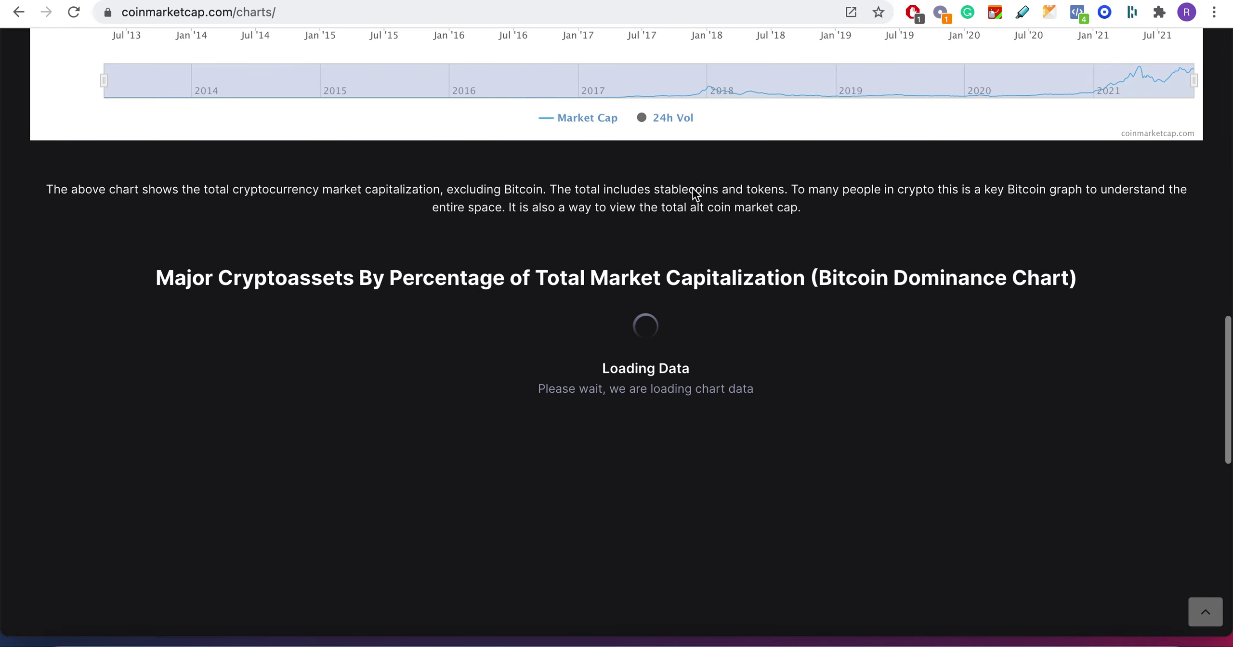
pyautogui.scroll(-4, 612, 274)
pyautogui.scroll(10, 611, 273)
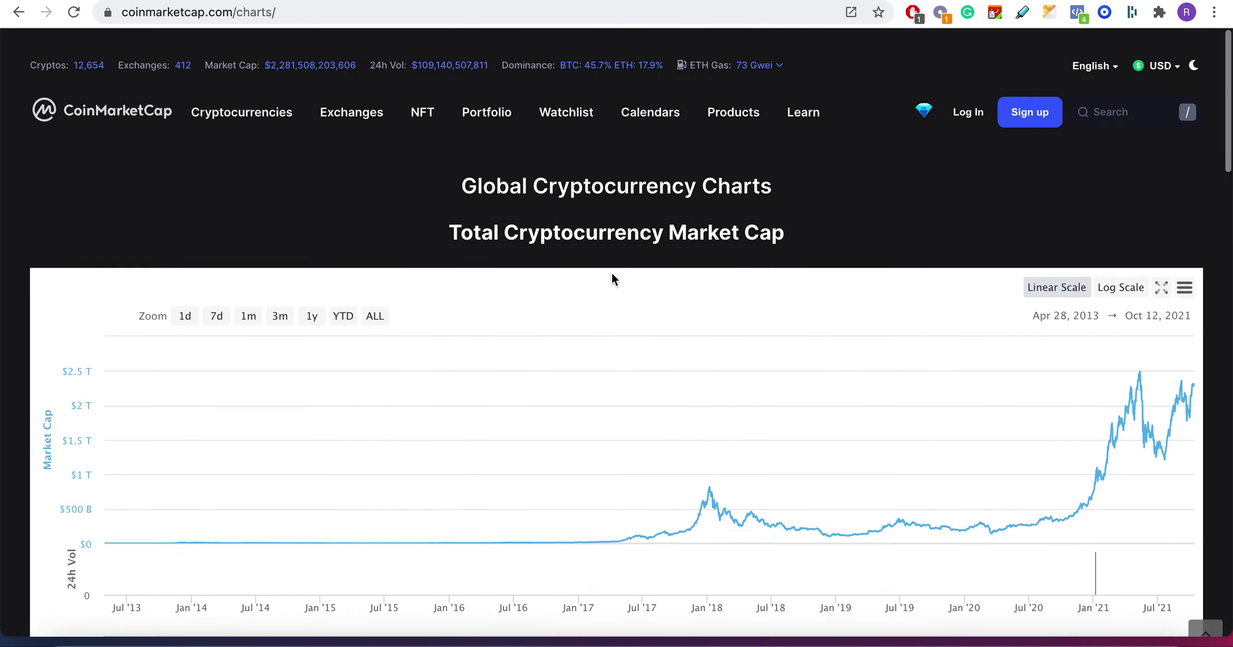
pyautogui.scroll(-8, 612, 274)
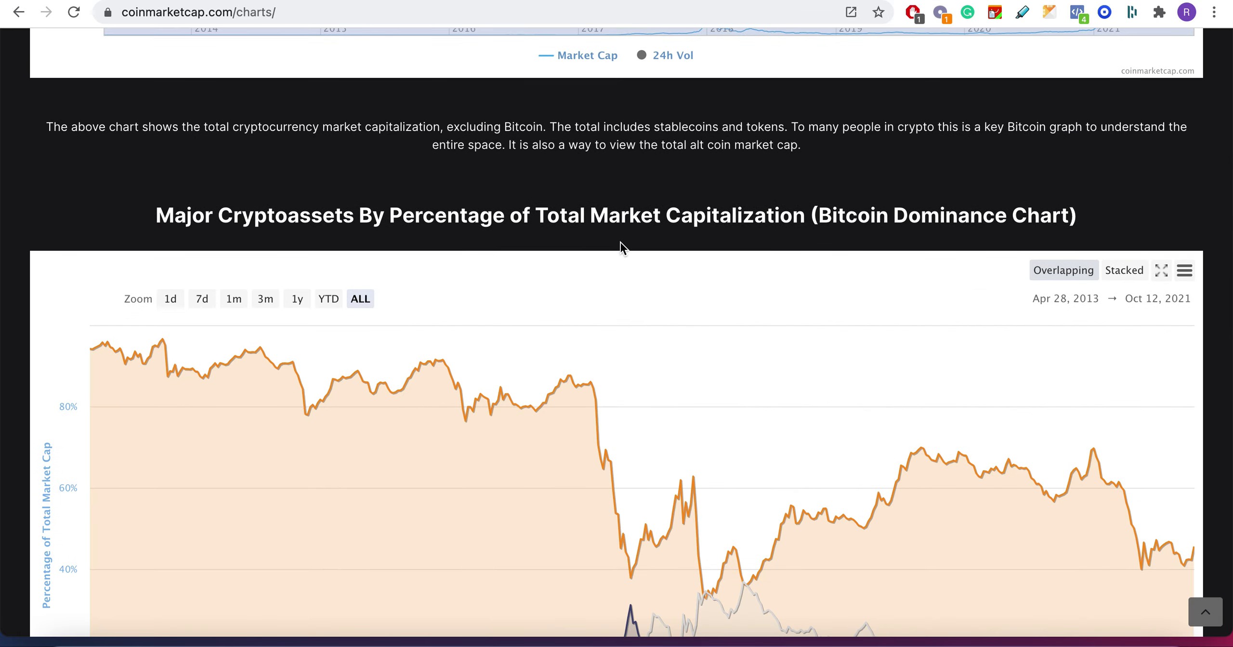
pyautogui.scroll(-4, 621, 243)
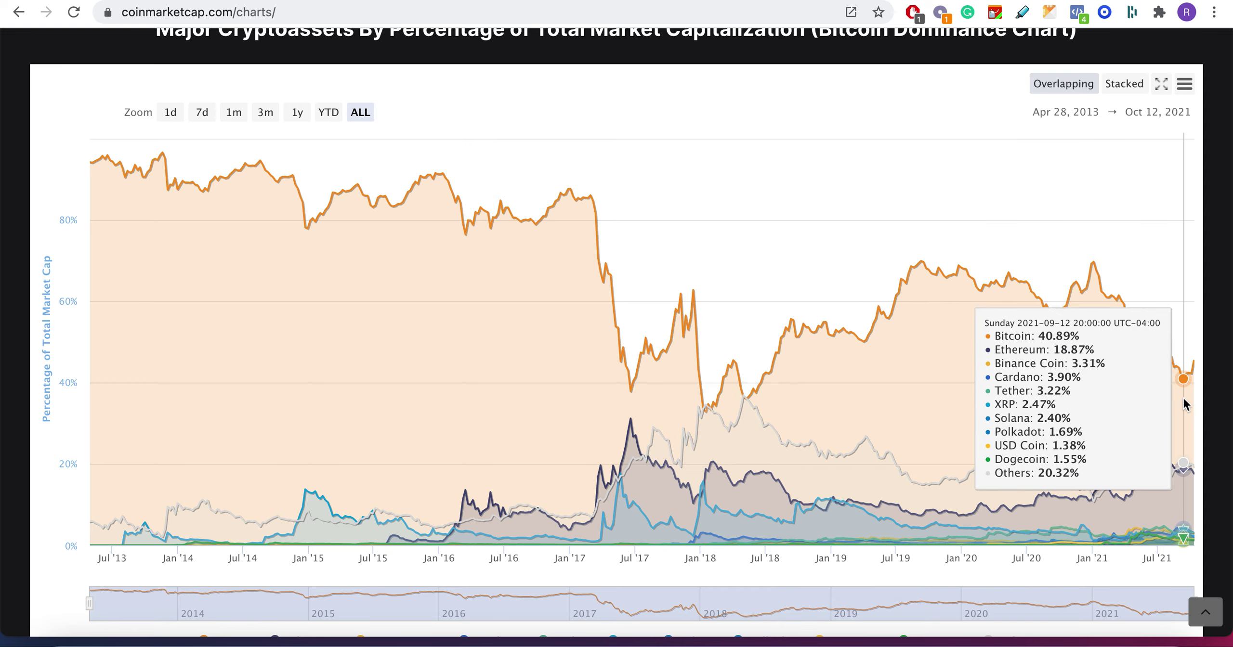
pyautogui.scroll(-2, 742, 243)
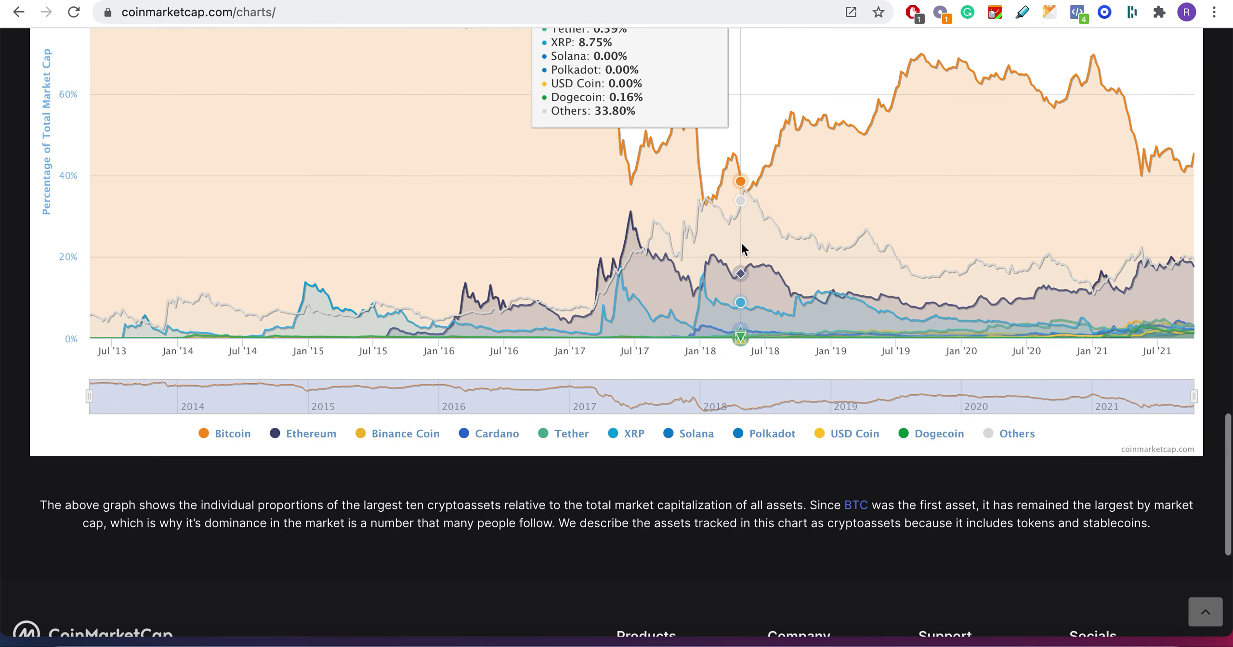
pyautogui.scroll(15, 742, 243)
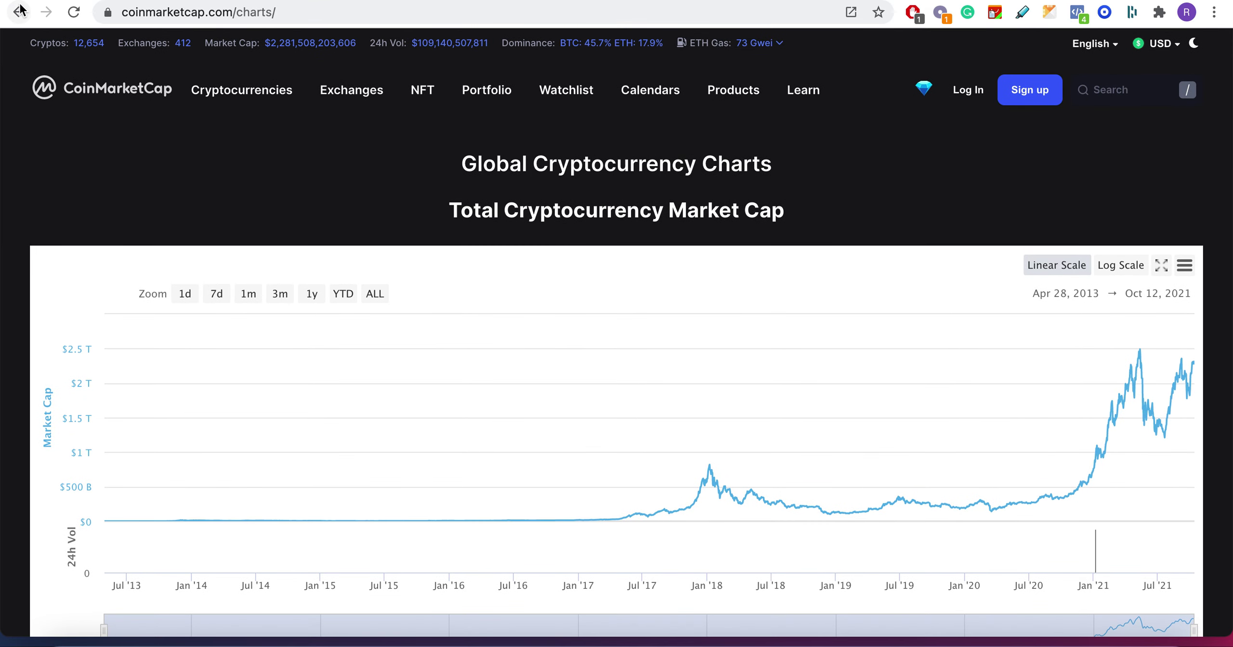
pyautogui.click(19, 12)
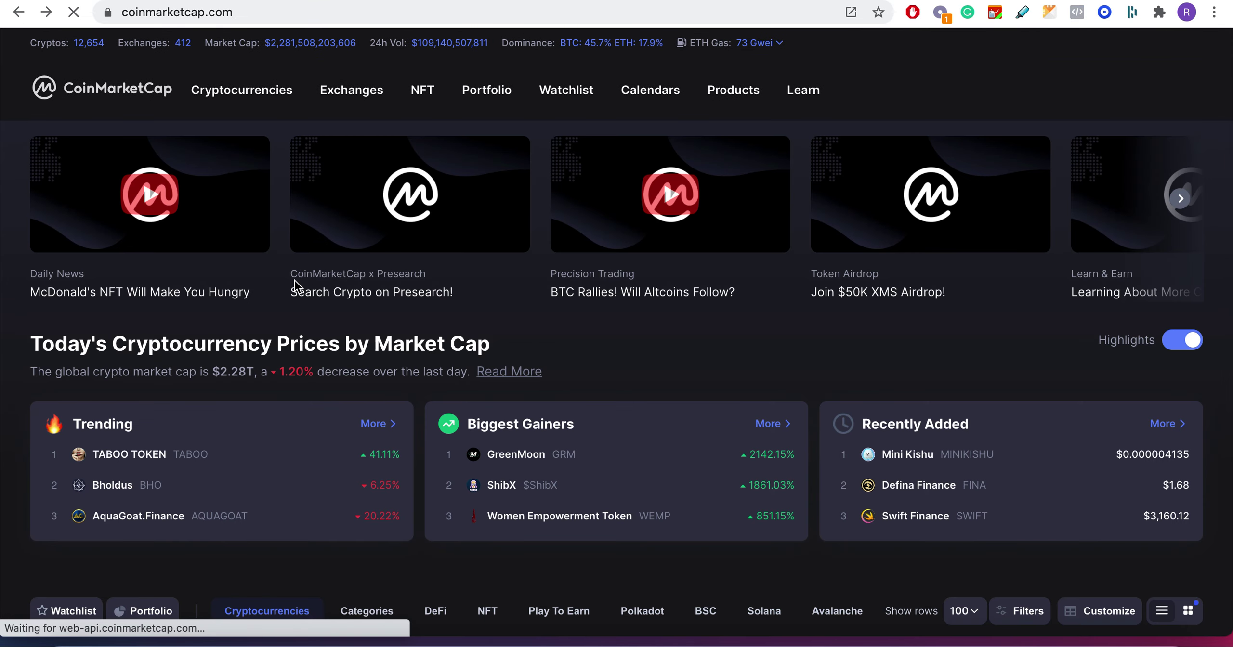
pyautogui.scroll(-3, 593, 324)
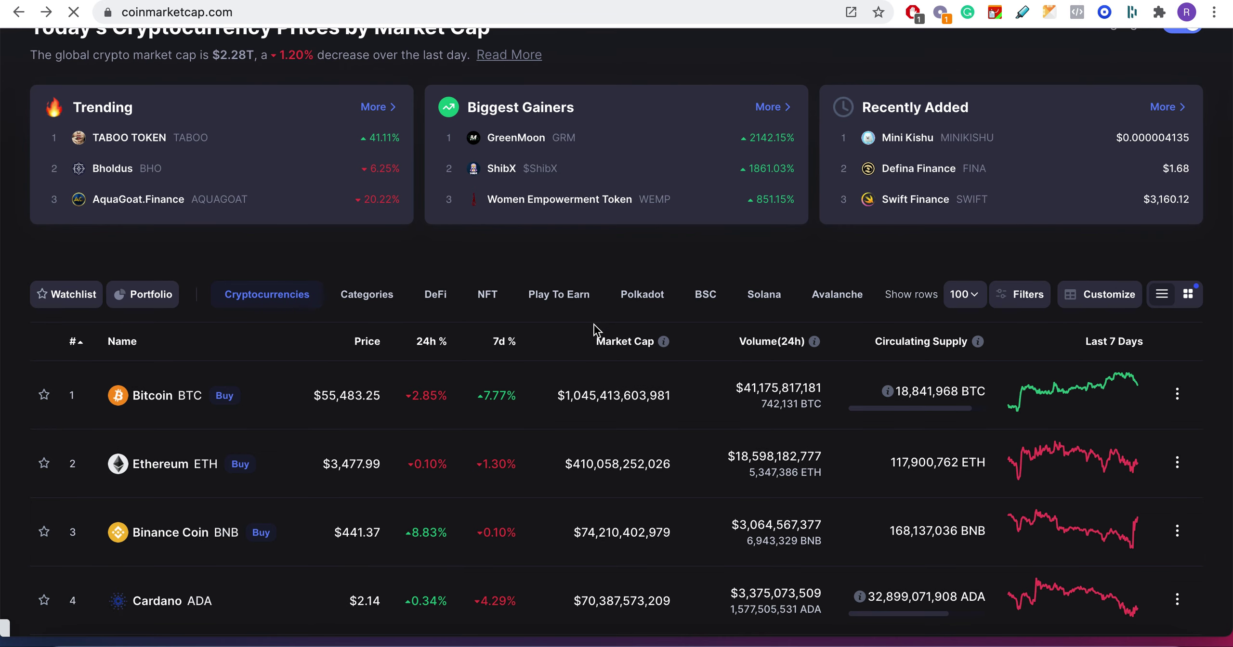
# - Highlight Bitcoin's market cap in the homepage table, then switch to the Coinbase tab
pyautogui.doubleClick(613, 404)
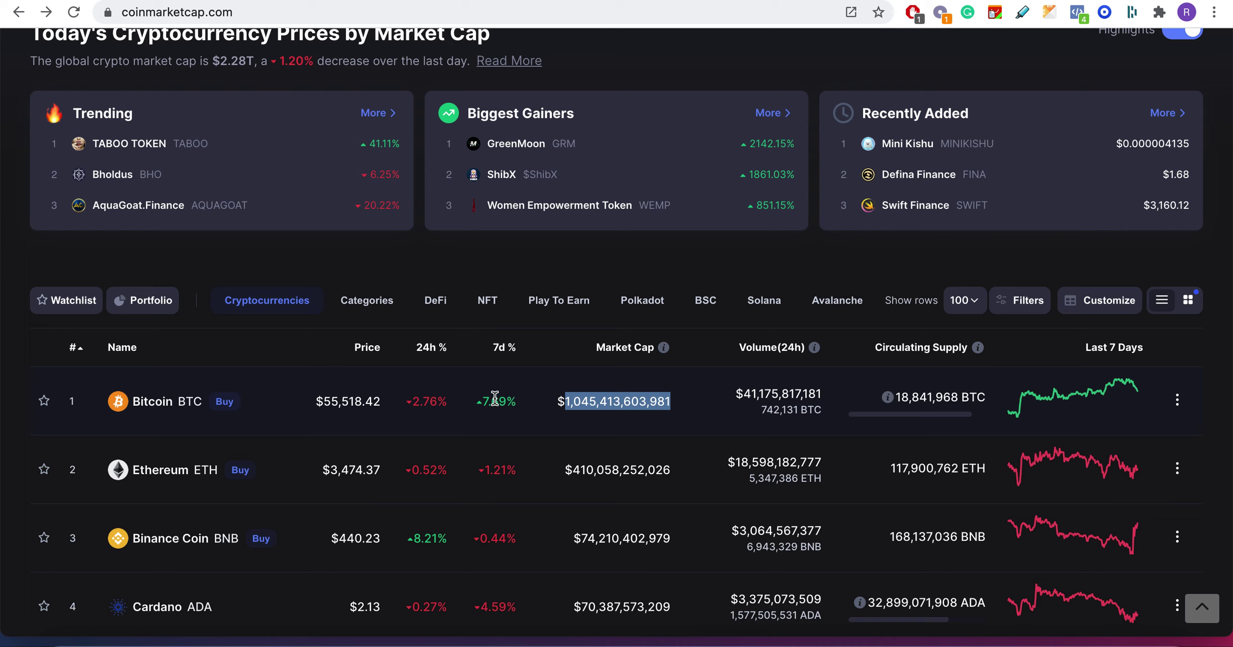
pyautogui.click(395, 2)
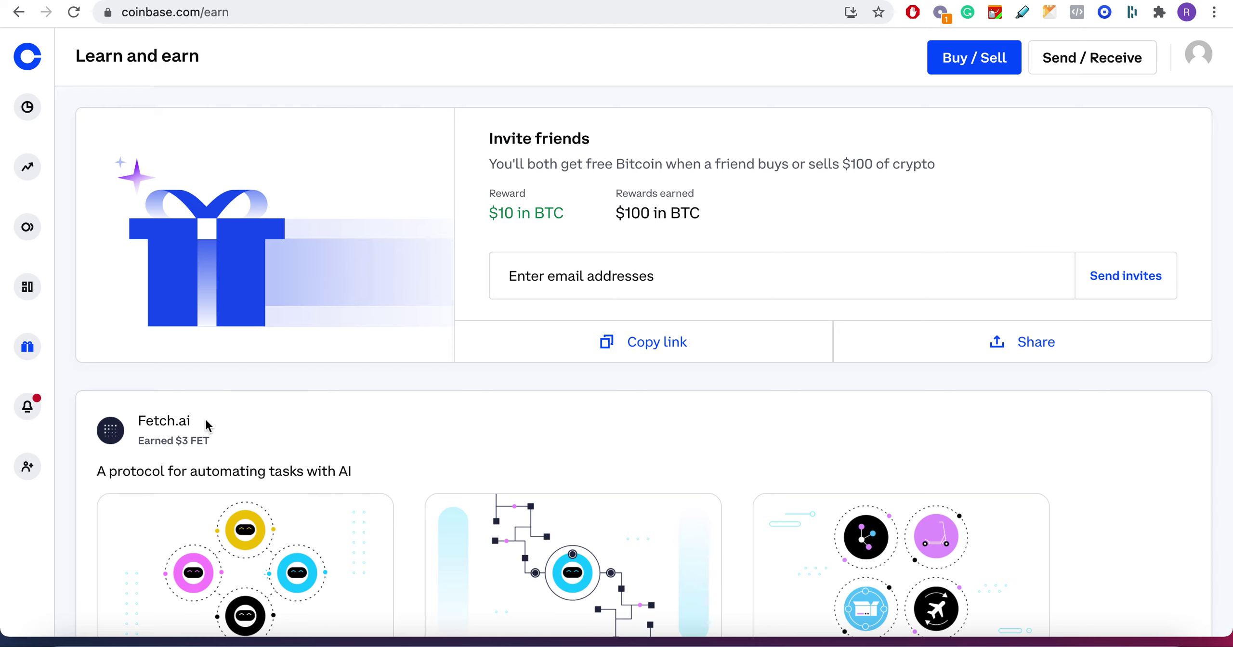
pyautogui.scroll(-3, 334, 407)
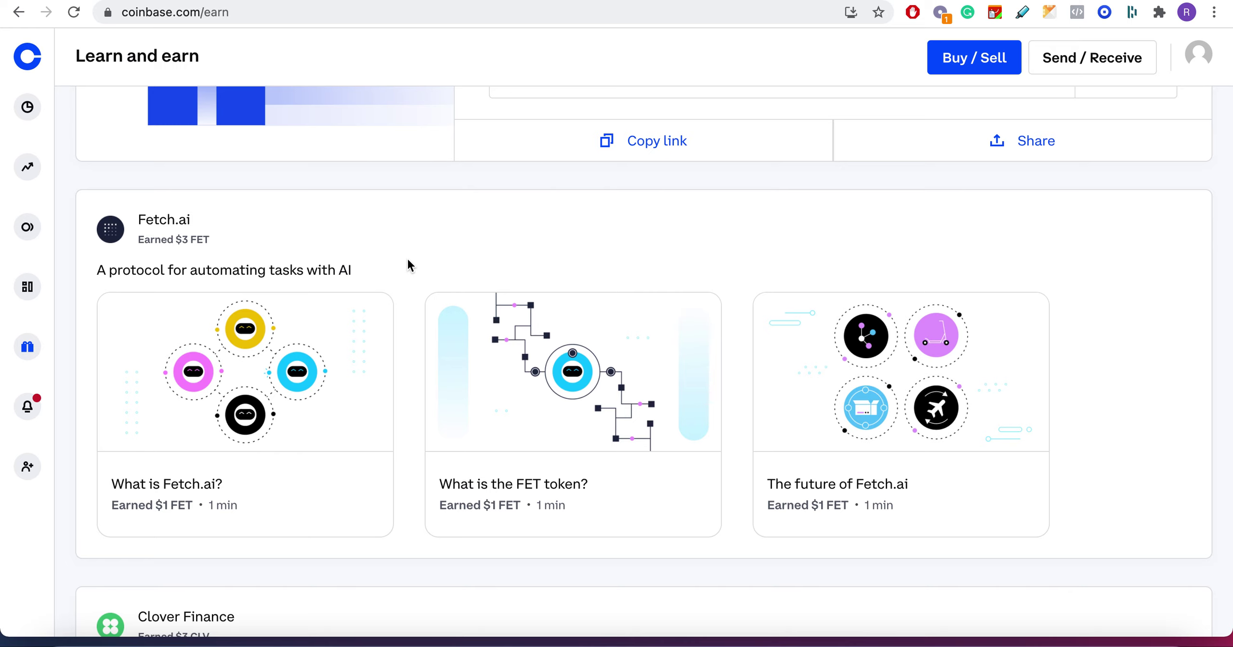
pyautogui.scroll(1, 407, 259)
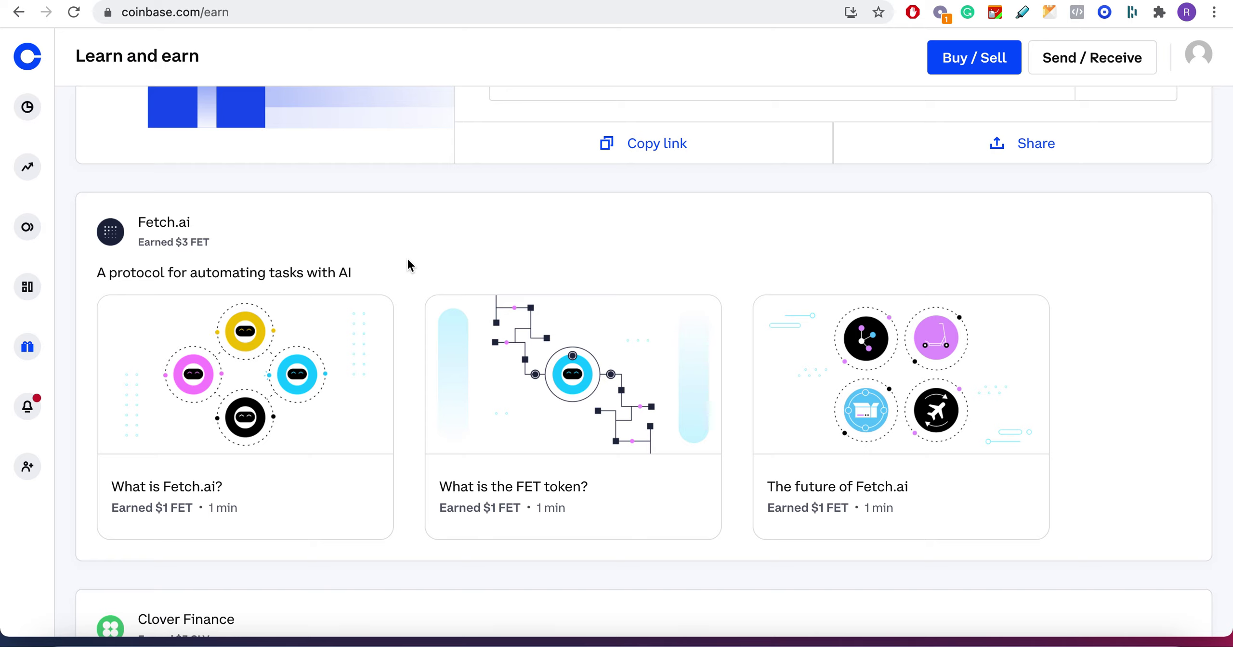
pyautogui.scroll(1, 406, 257)
pyautogui.scroll(2, 407, 257)
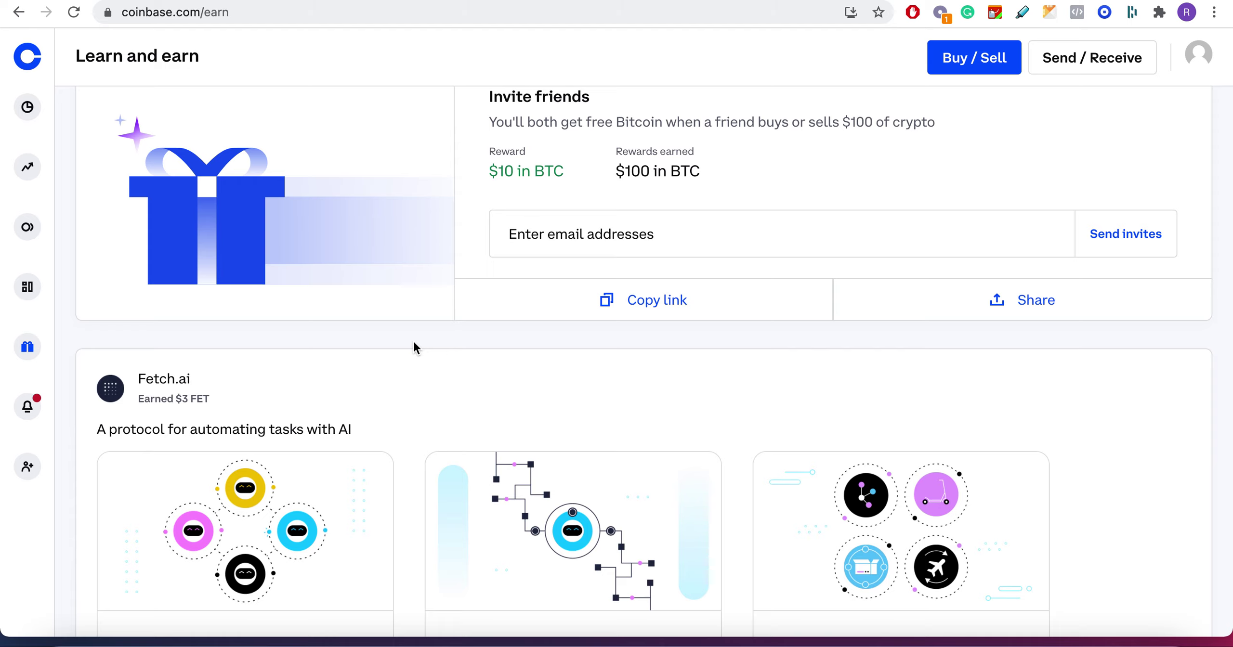
pyautogui.scroll(-1, 414, 342)
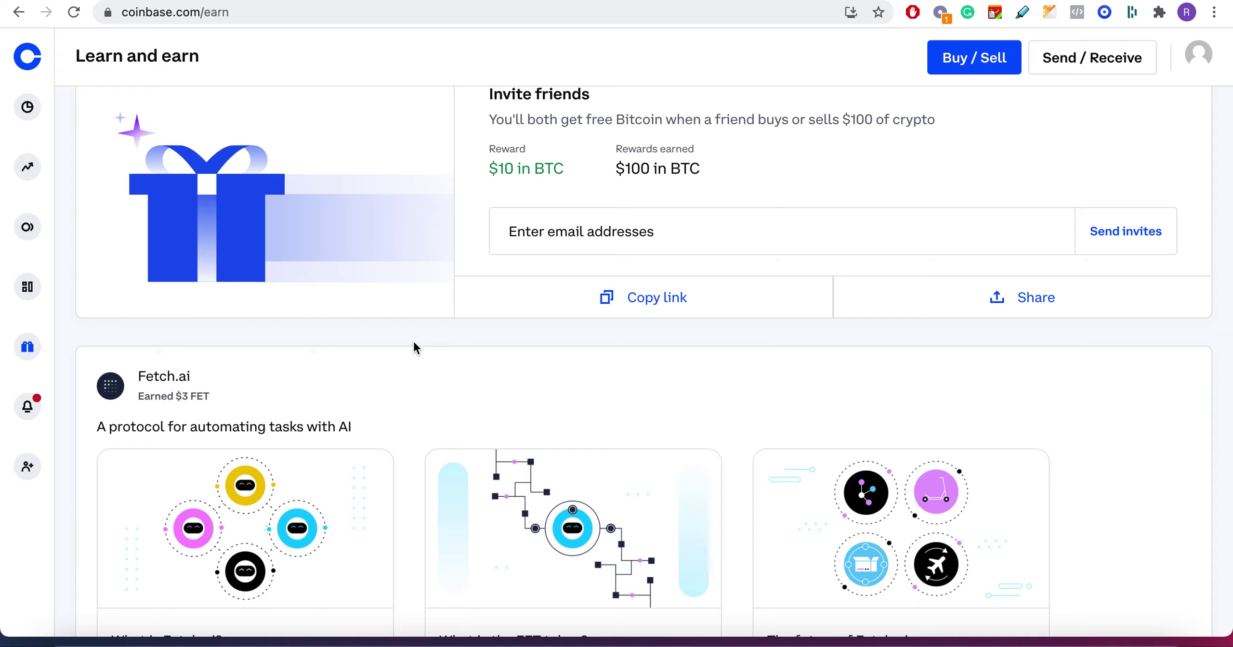
pyautogui.scroll(-2, 413, 347)
pyautogui.scroll(-3, 413, 347)
pyautogui.scroll(-3, 414, 346)
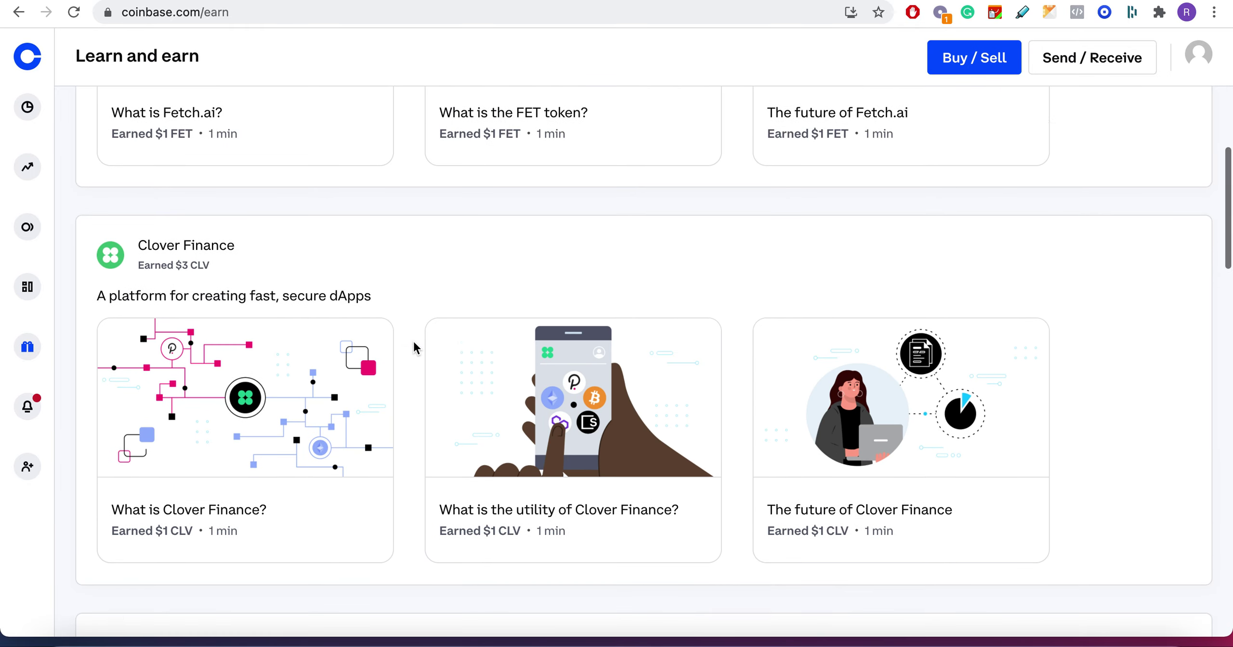
pyautogui.scroll(-1, 414, 346)
pyautogui.scroll(8, 415, 347)
pyautogui.scroll(-2, 414, 347)
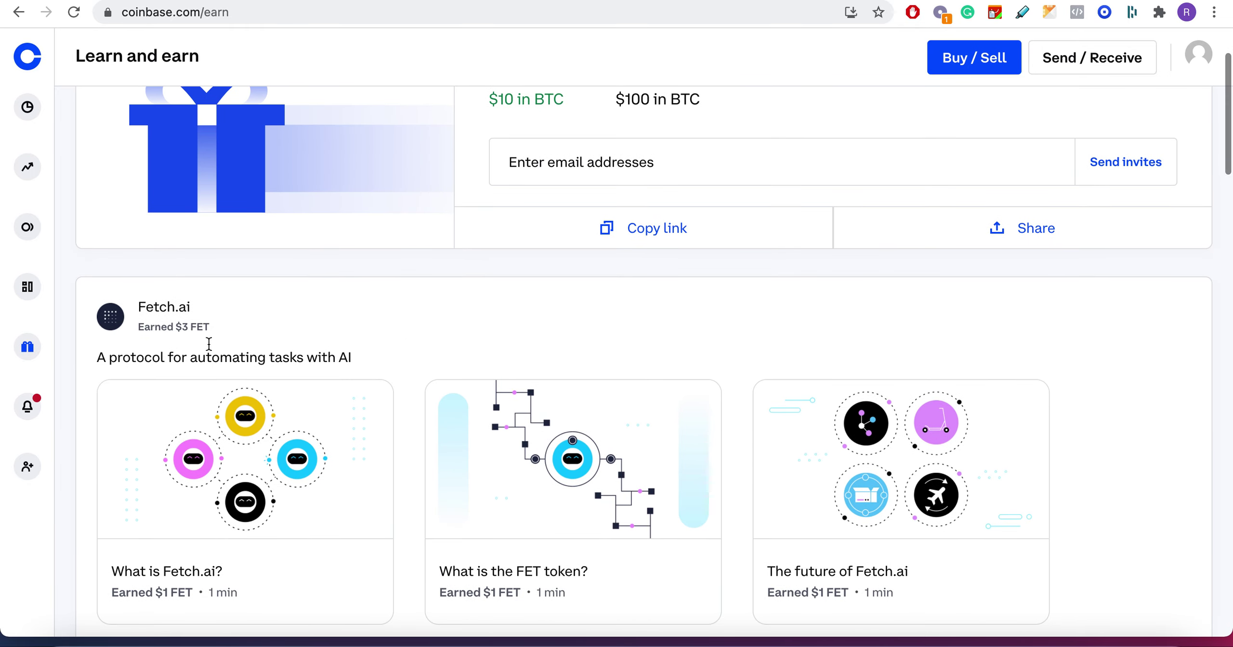
pyautogui.scroll(-4, 336, 336)
pyautogui.scroll(-2, 270, 337)
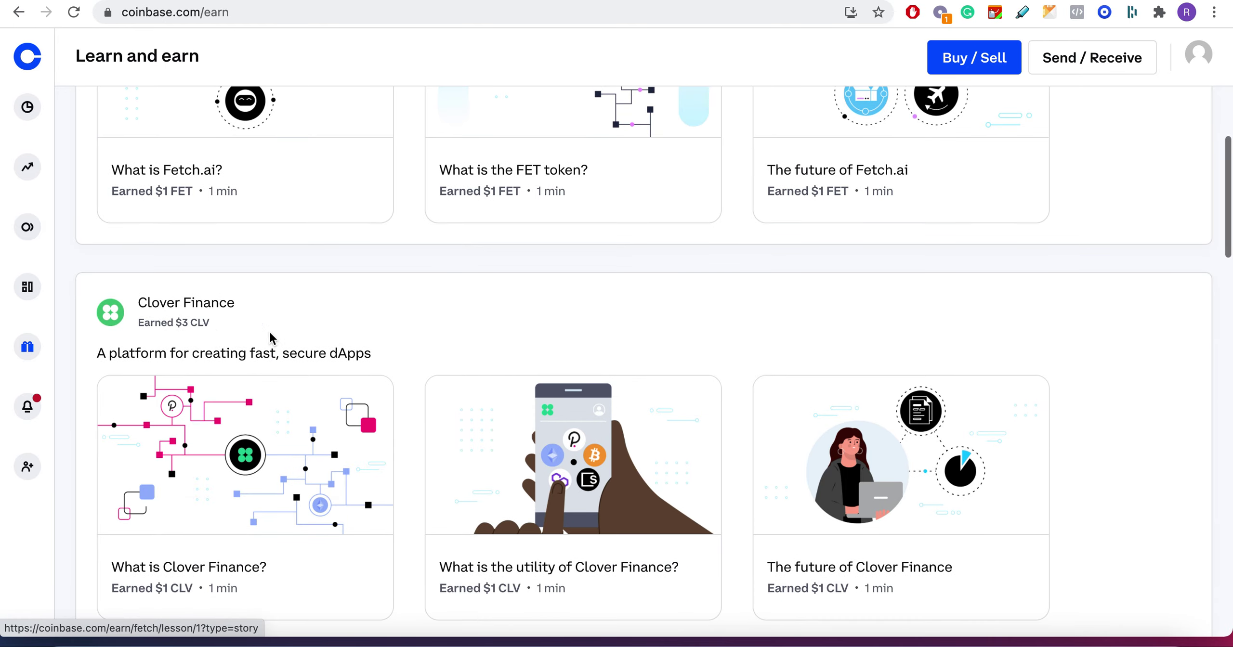
pyautogui.scroll(-3, 384, 326)
pyautogui.scroll(-1, 384, 326)
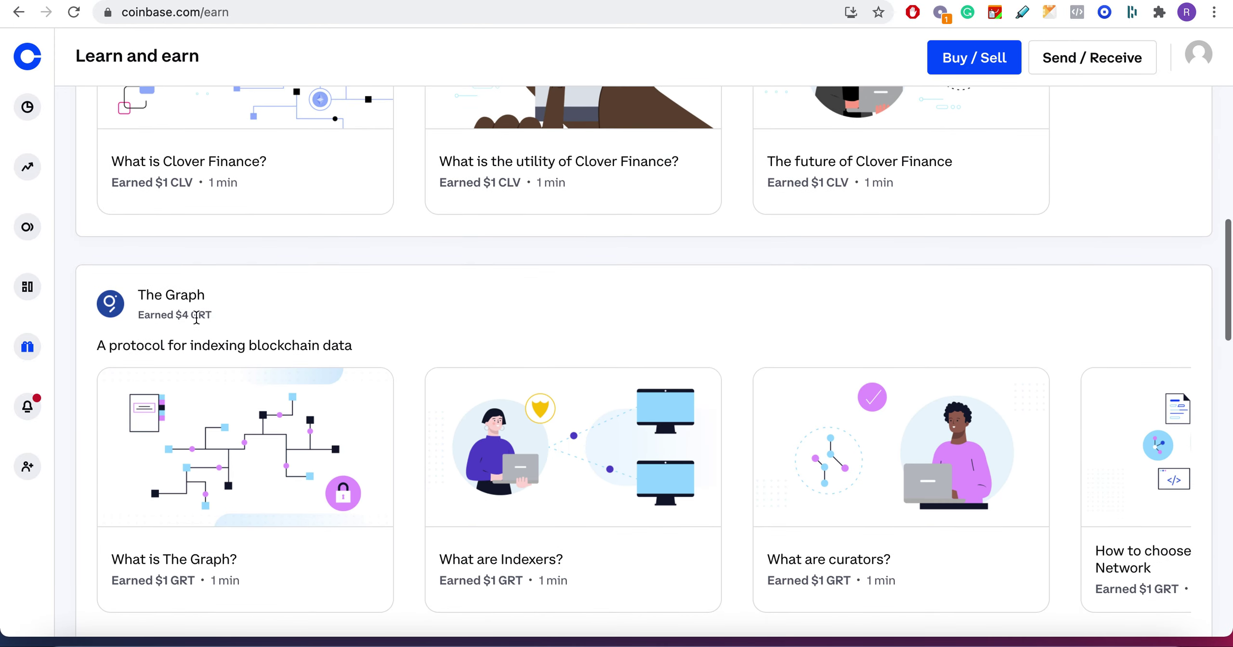
pyautogui.scroll(-2, 195, 318)
pyautogui.scroll(-3, 382, 314)
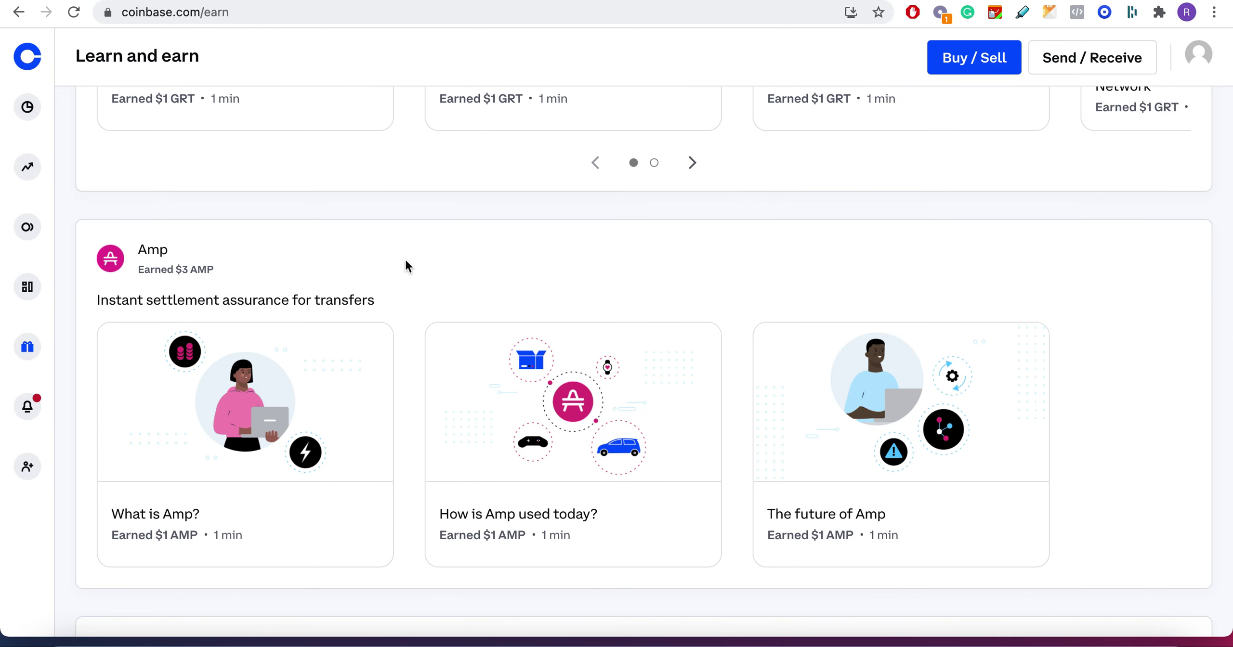
pyautogui.scroll(-3, 406, 261)
pyautogui.scroll(-1, 406, 261)
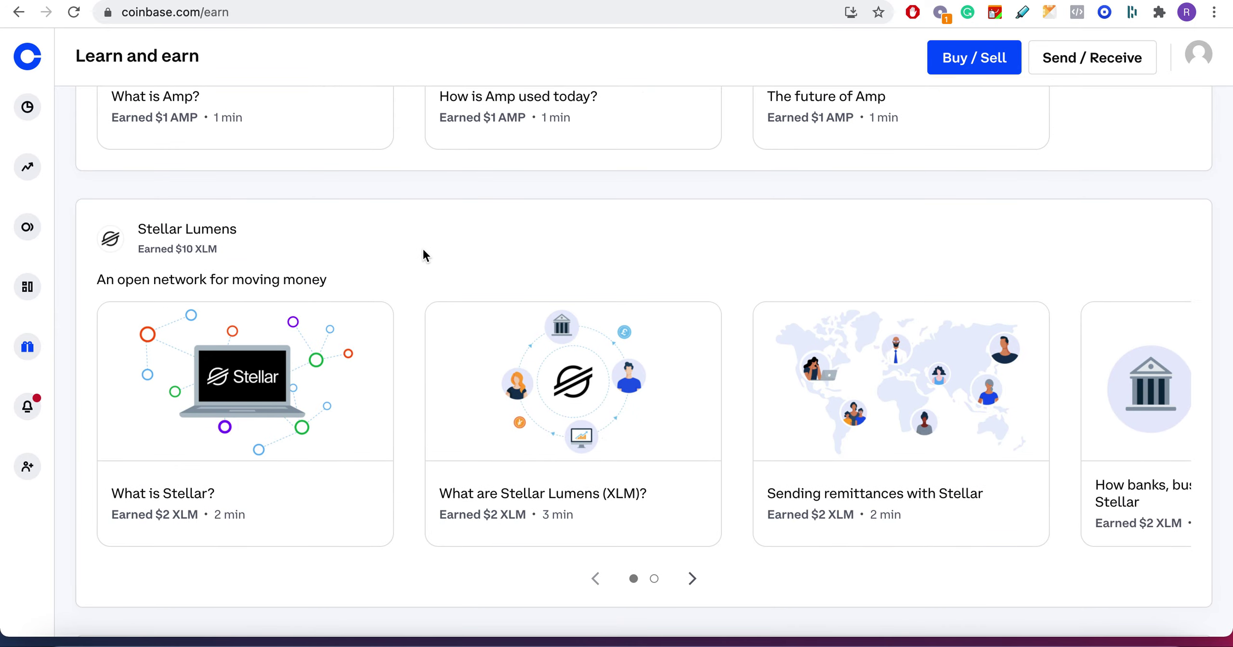
pyautogui.scroll(-3, 423, 254)
pyautogui.scroll(-1, 423, 255)
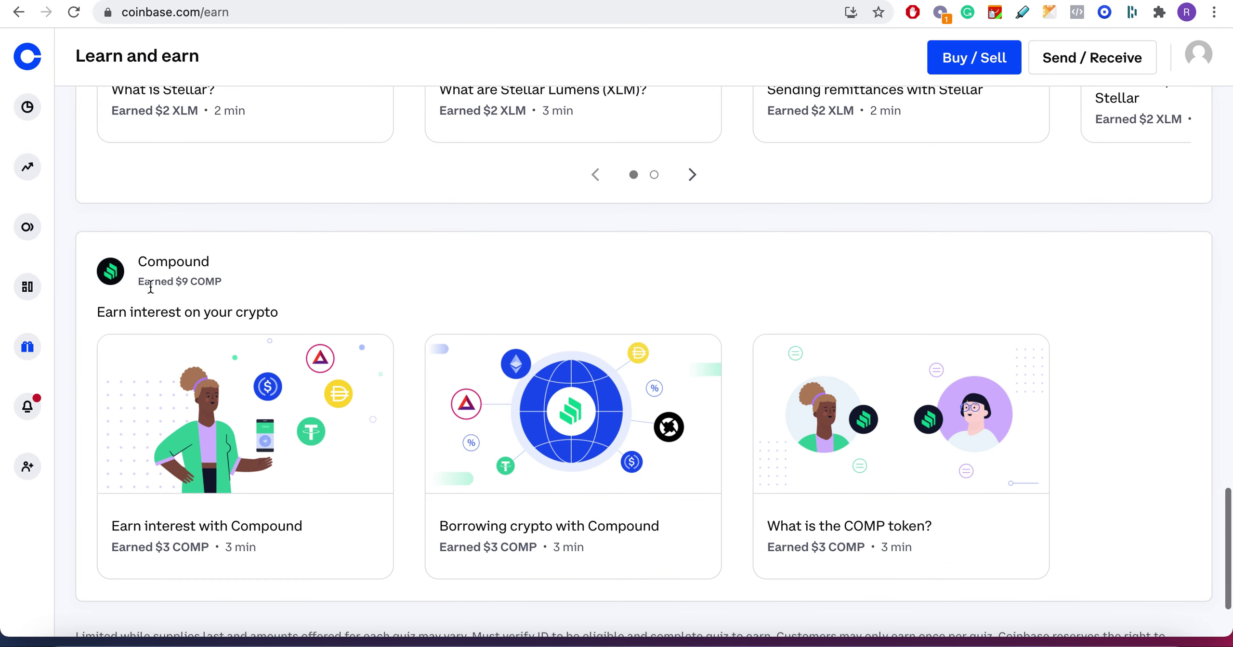
pyautogui.scroll(-2, 432, 274)
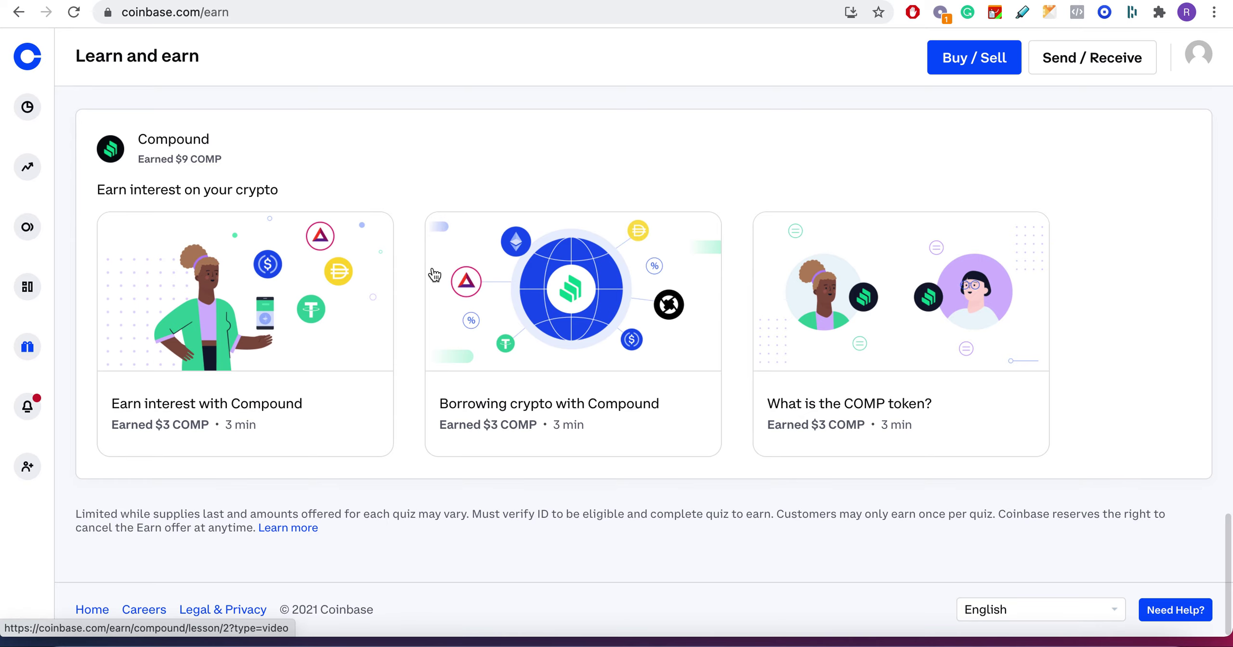
pyautogui.scroll(3, 432, 275)
pyautogui.scroll(5, 433, 271)
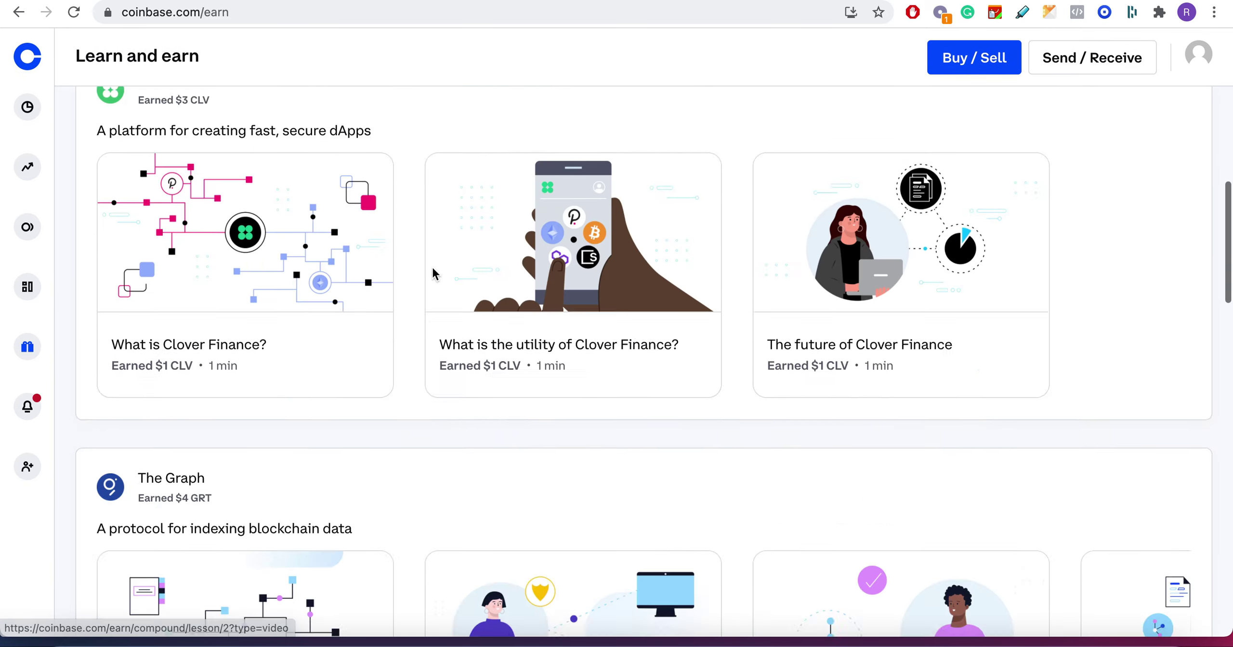
pyautogui.scroll(5, 433, 270)
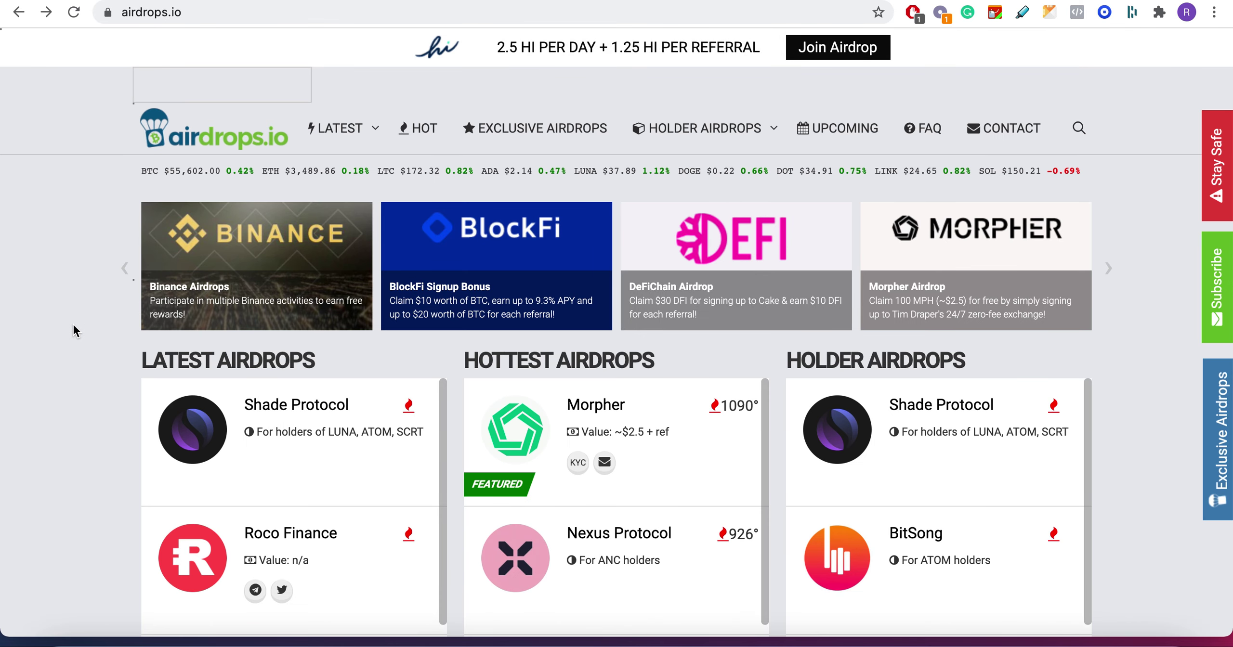
pyautogui.scroll(-1, 73, 330)
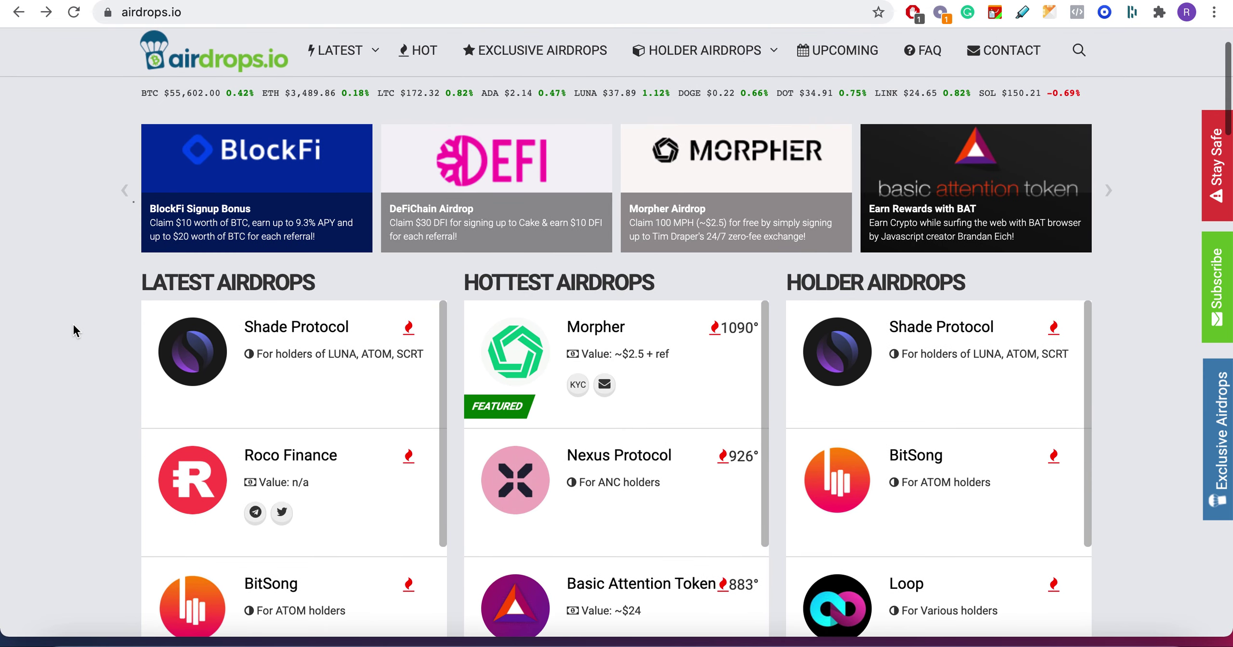
pyautogui.scroll(-1, 72, 331)
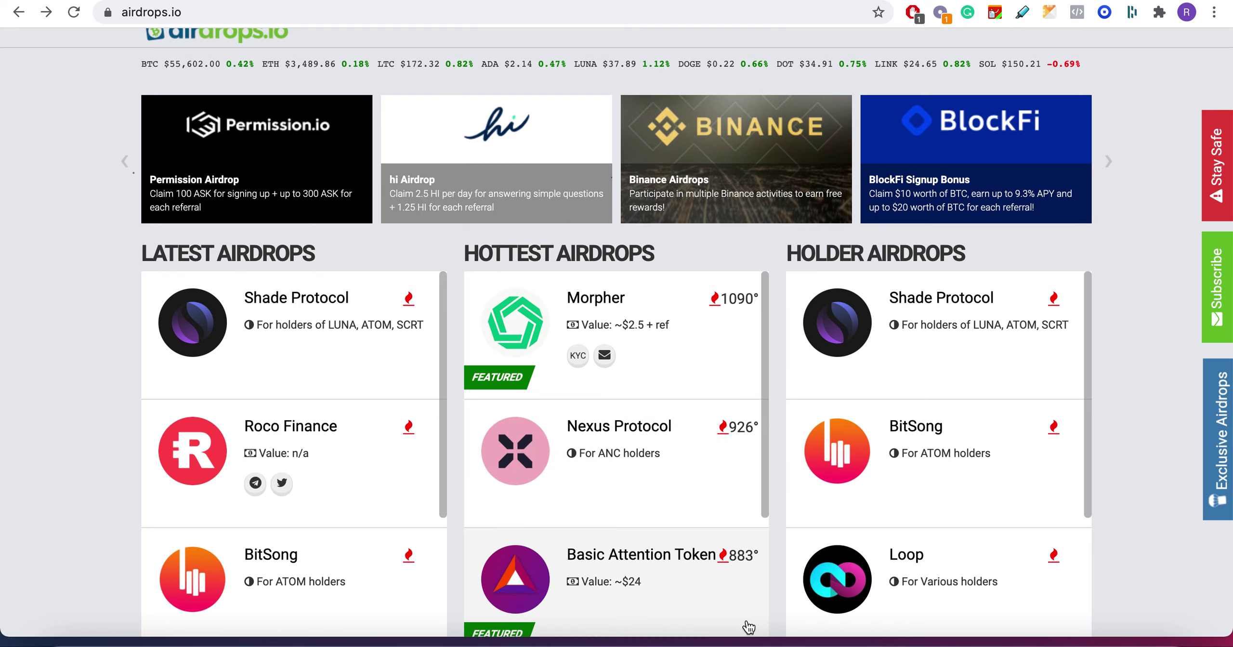
# - Launch Atomic Wallet, dismiss the Add token dialog, and view Exchange and History
pyautogui.click(840, 642)
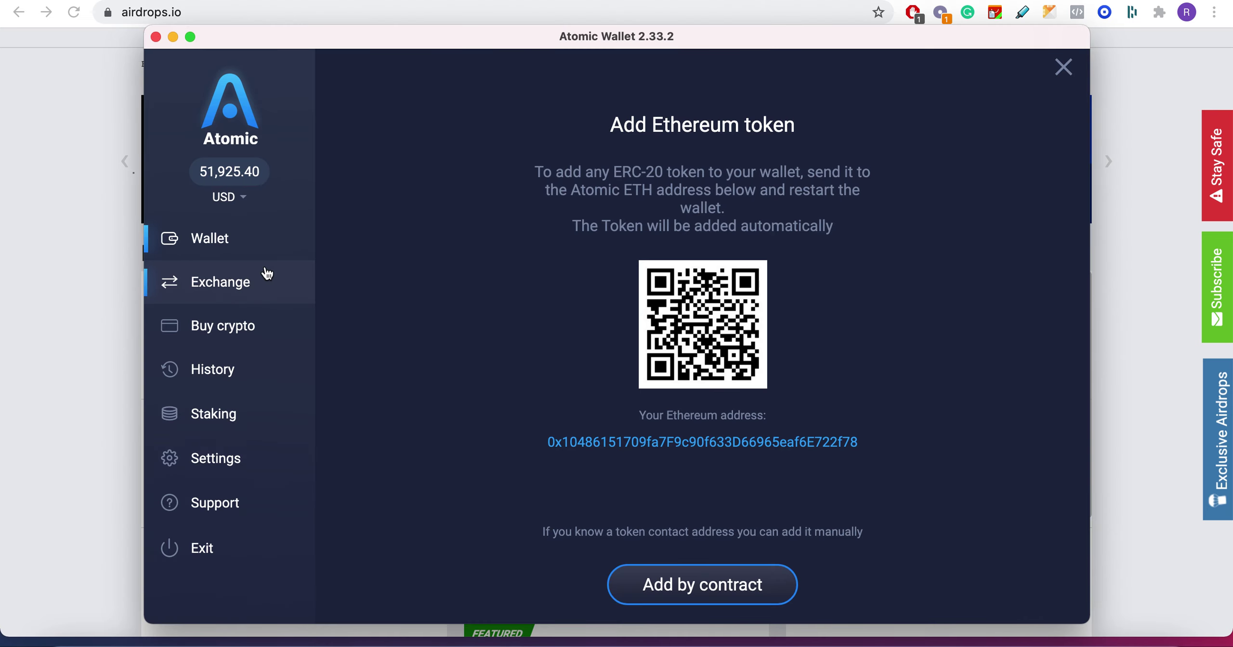
pyautogui.click(206, 243)
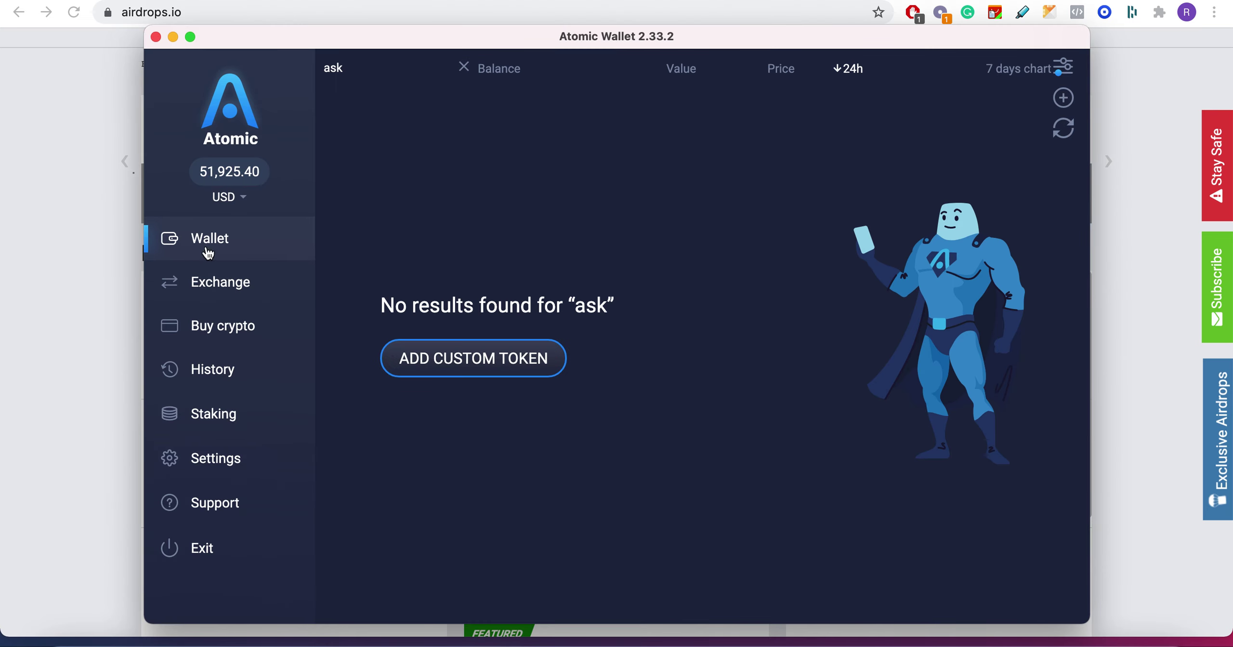
pyautogui.click(211, 289)
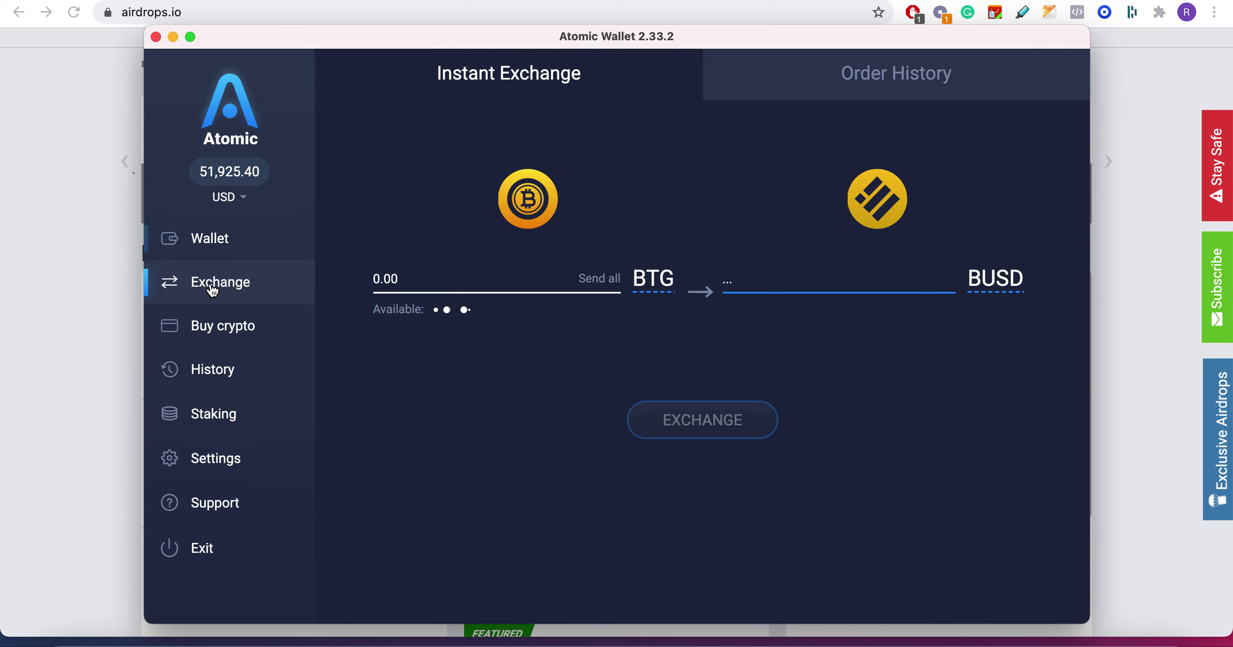
pyautogui.click(211, 372)
# - Sort the wallet's assets by Value, then hide the wallet window
pyautogui.click(214, 248)
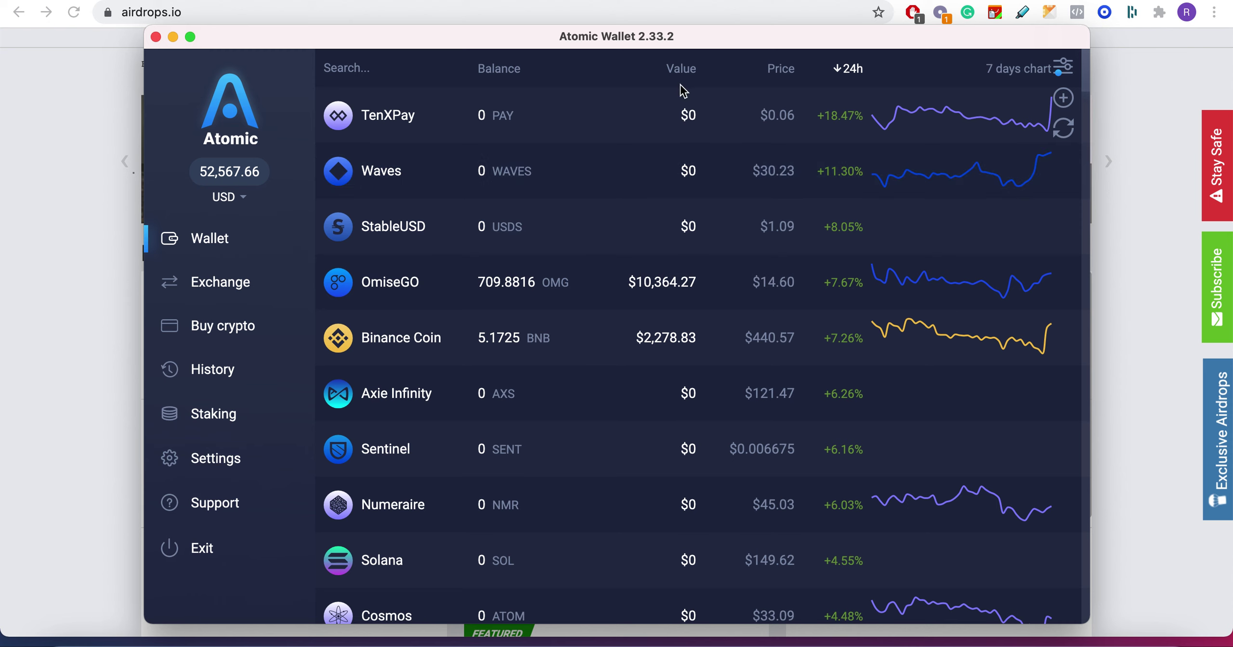
pyautogui.click(689, 72)
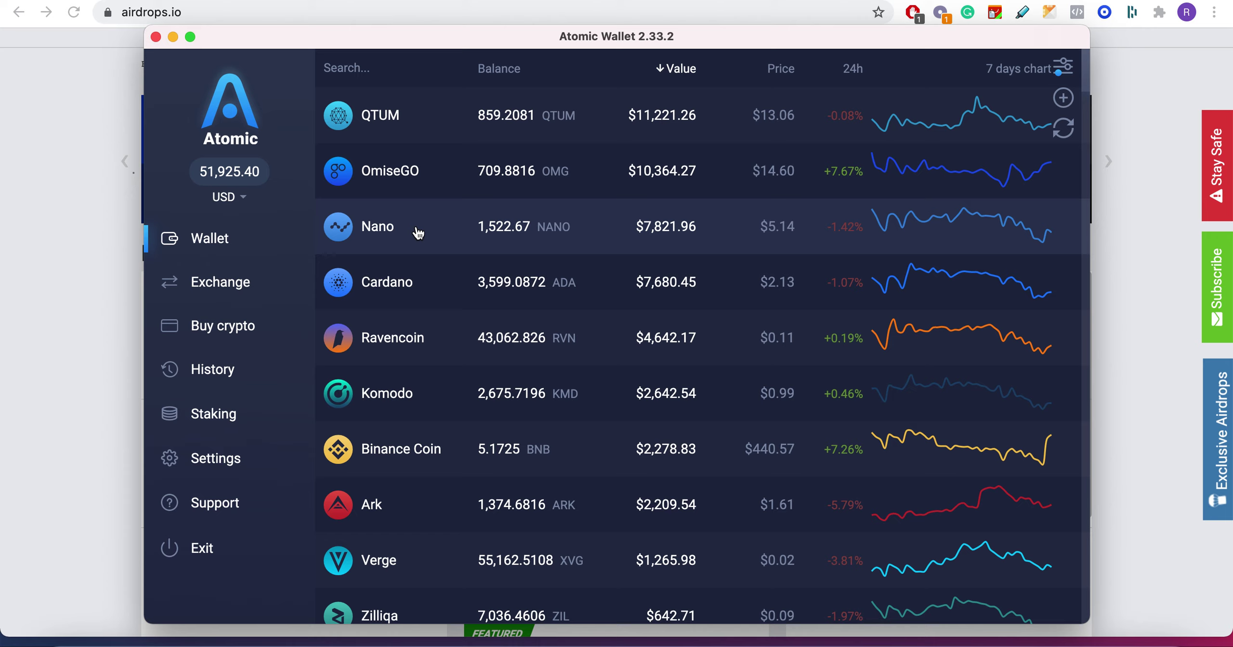
pyautogui.click(93, 285)
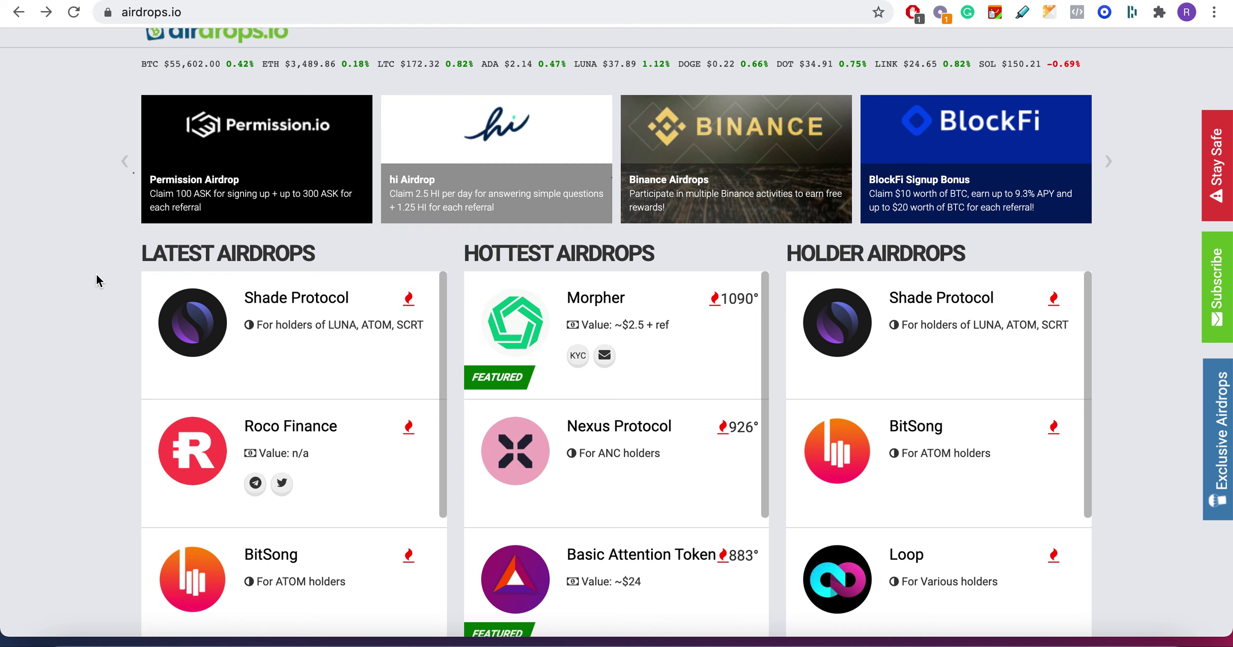
pyautogui.scroll(3, 116, 246)
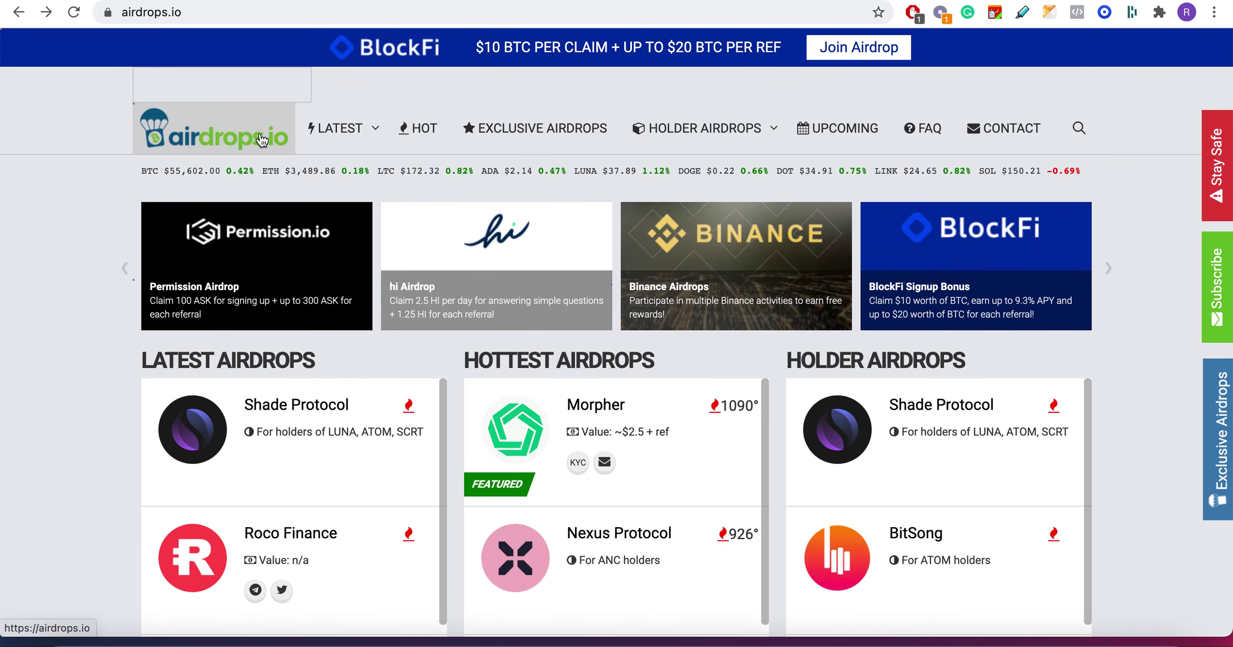
pyautogui.scroll(-3, 30, 229)
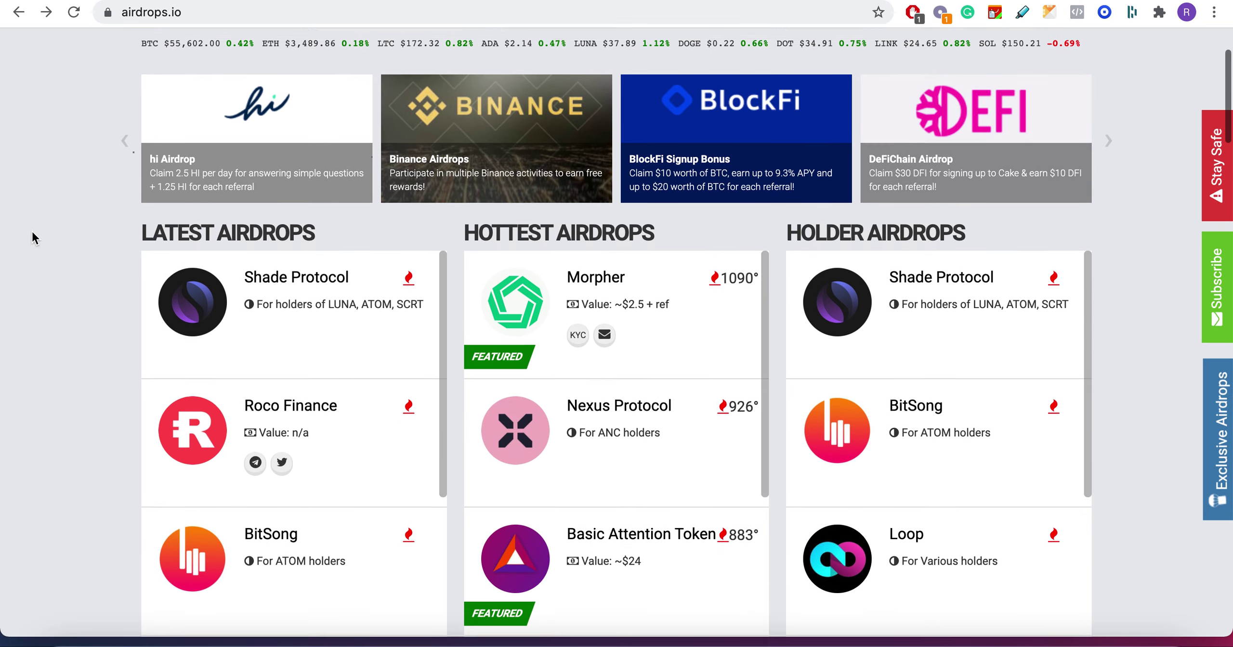
pyautogui.scroll(-5, 32, 238)
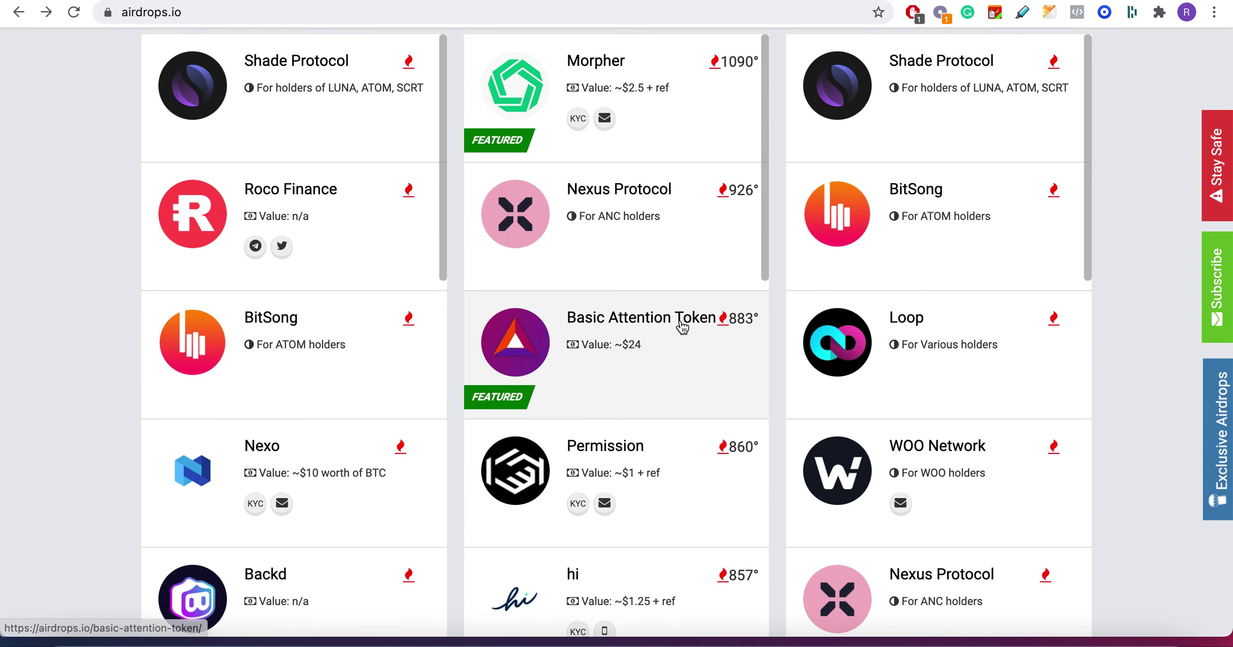
pyautogui.click(643, 358)
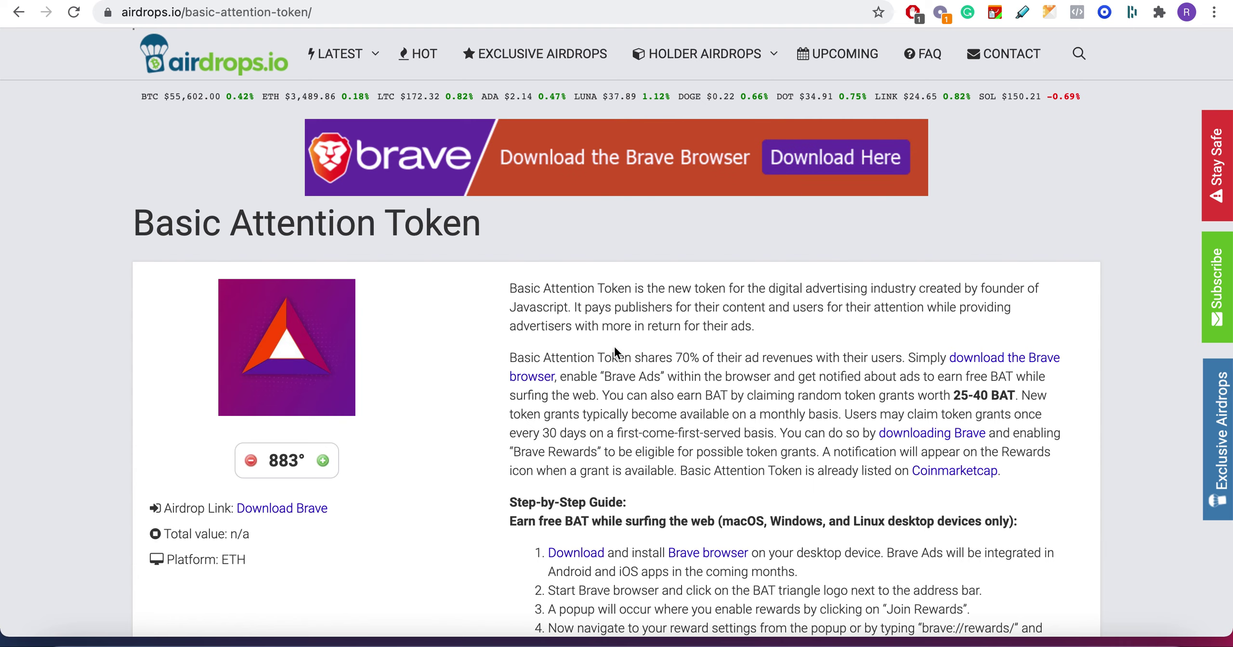
pyautogui.click(17, 13)
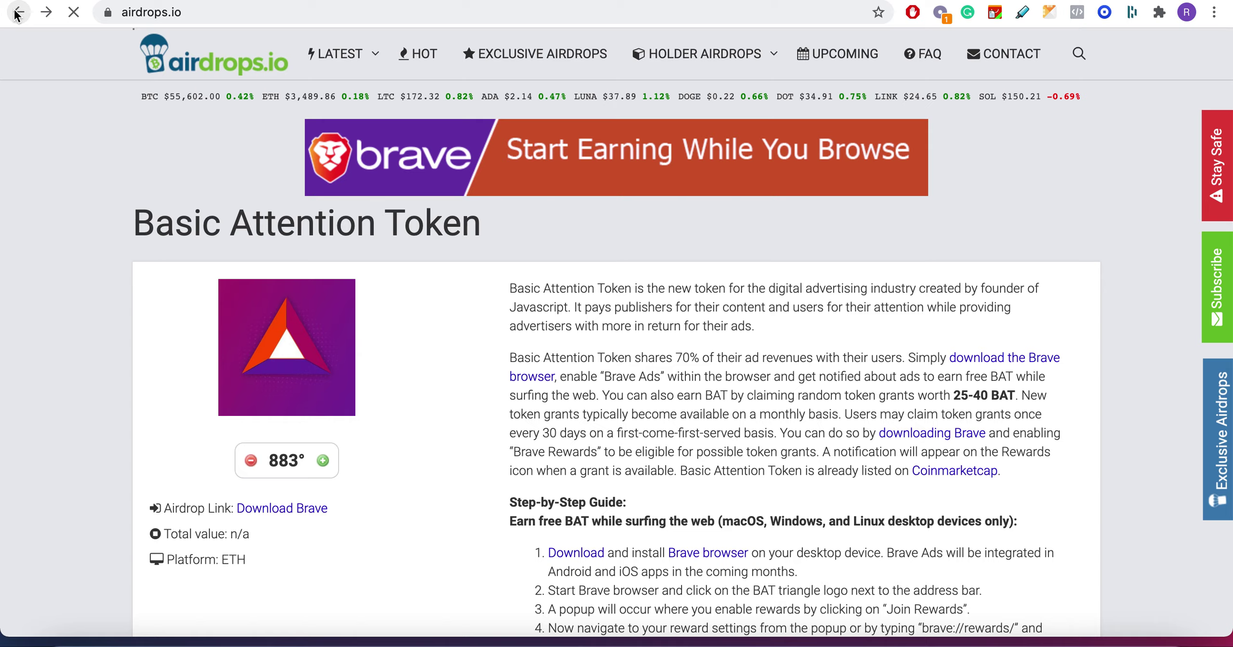
pyautogui.scroll(-3, 83, 247)
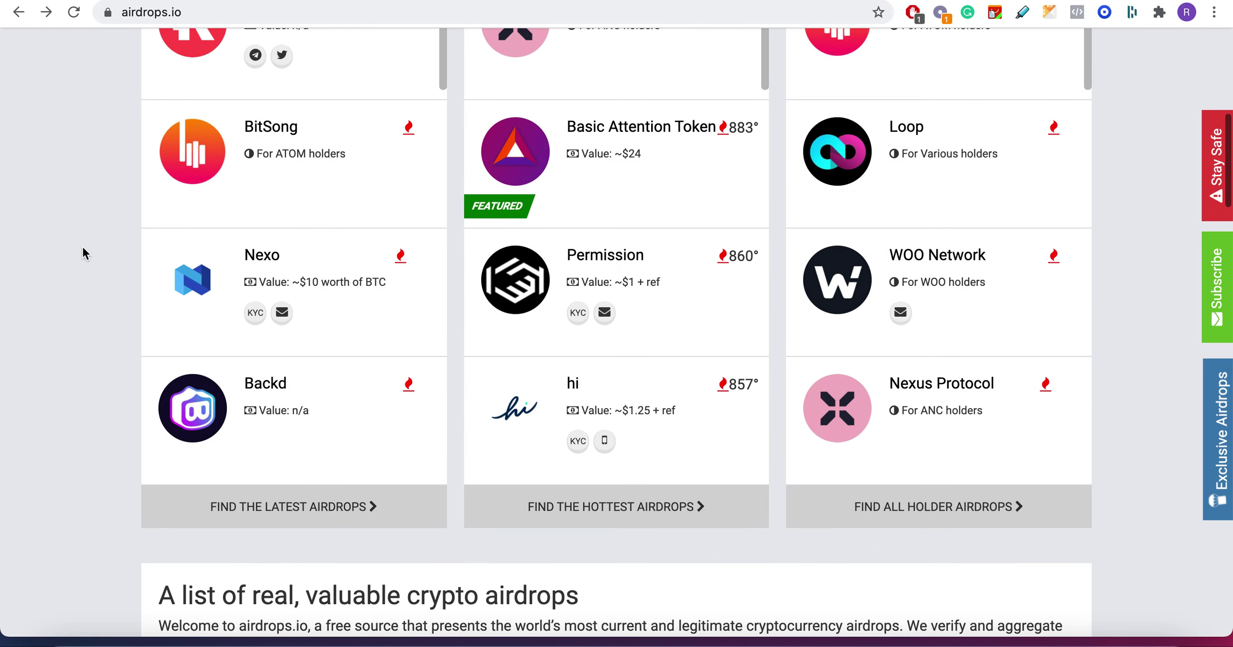
pyautogui.scroll(5, 83, 248)
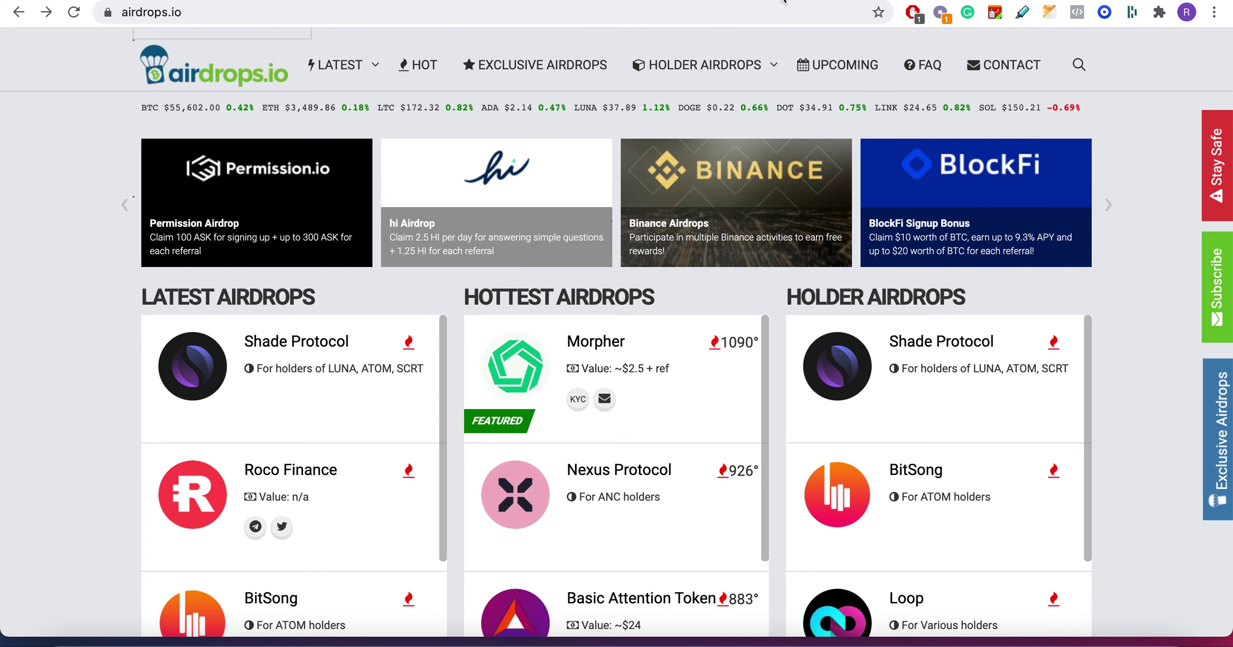
pyautogui.click(783, 3)
pyautogui.scroll(10, 697, 151)
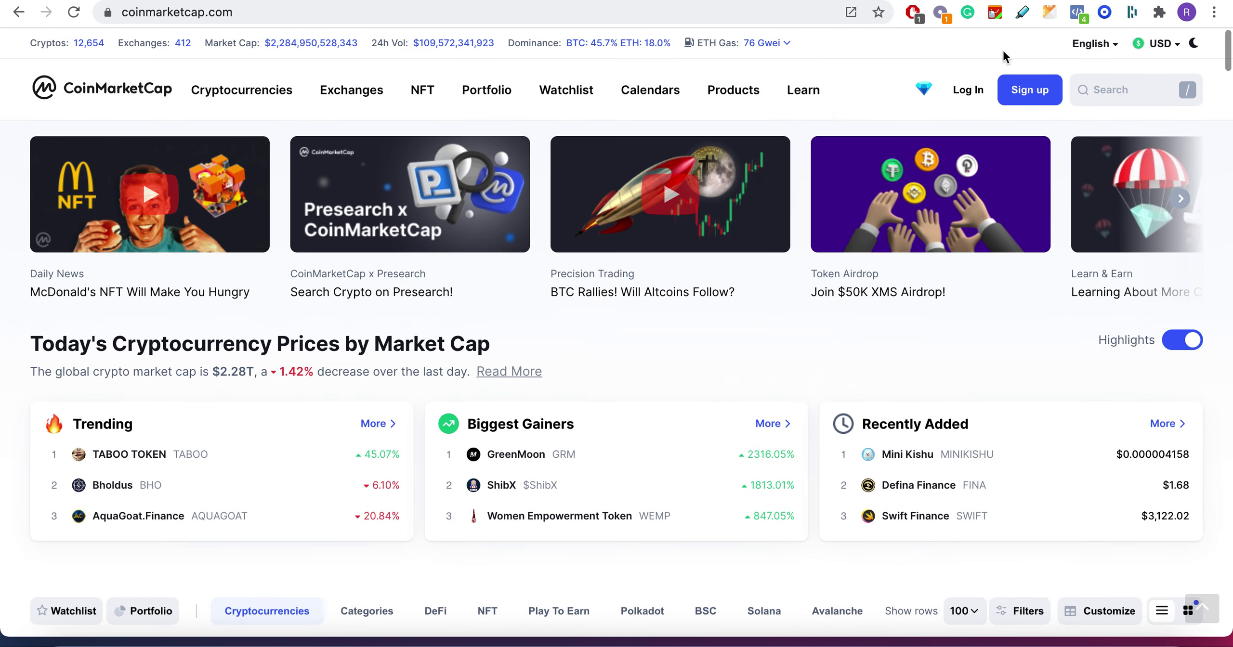
# - Search for Permission Coin, fixing the mistyped letters, and open its coin page
pyautogui.click(1105, 84)
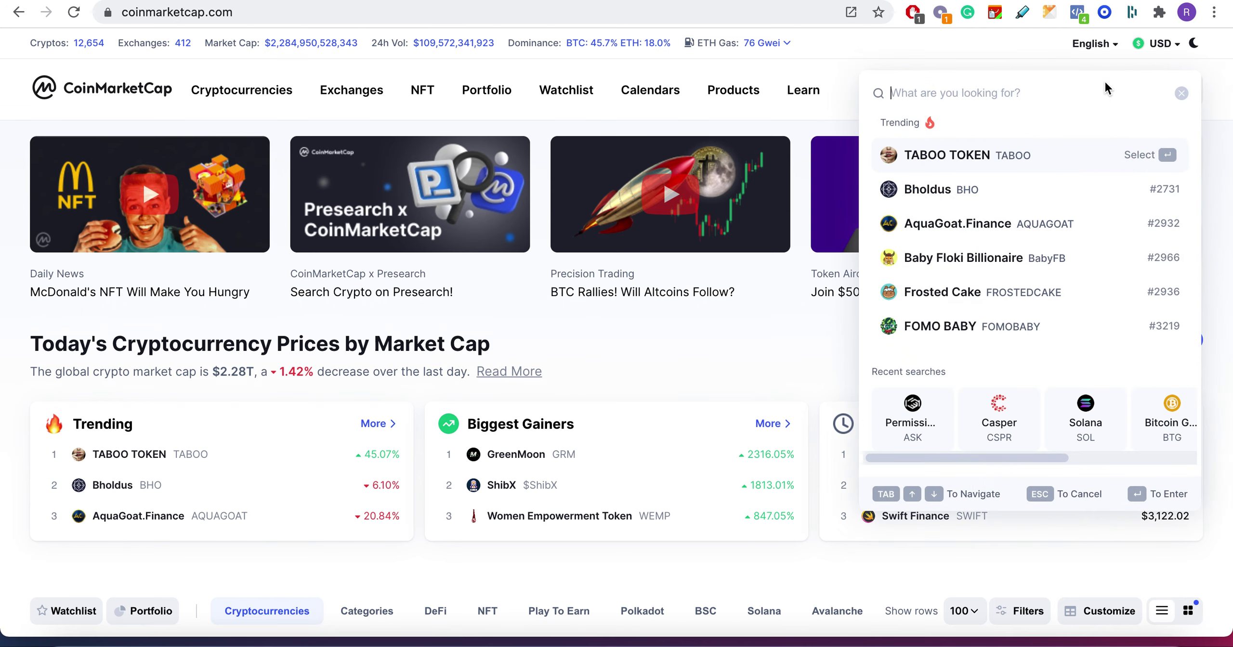
pyautogui.write('aak')
pyautogui.press('BackSpace')
pyautogui.press('BackSpace')
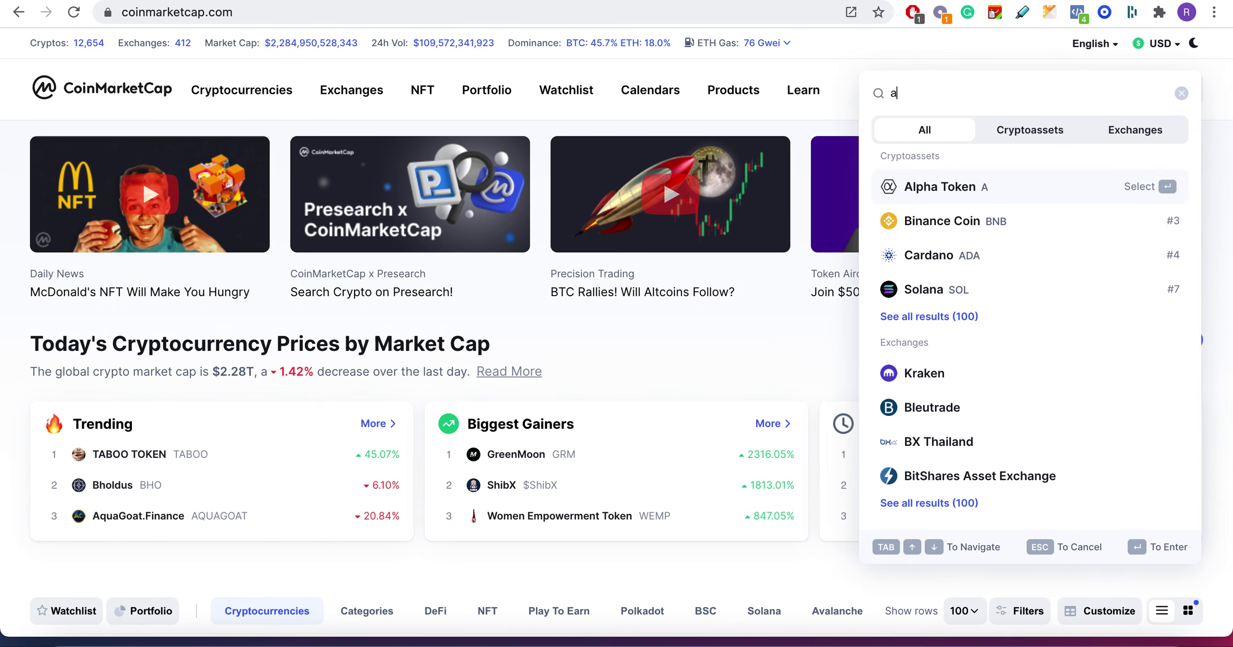
pyautogui.write('a')
pyautogui.press('BackSpace')
pyautogui.write('sk')
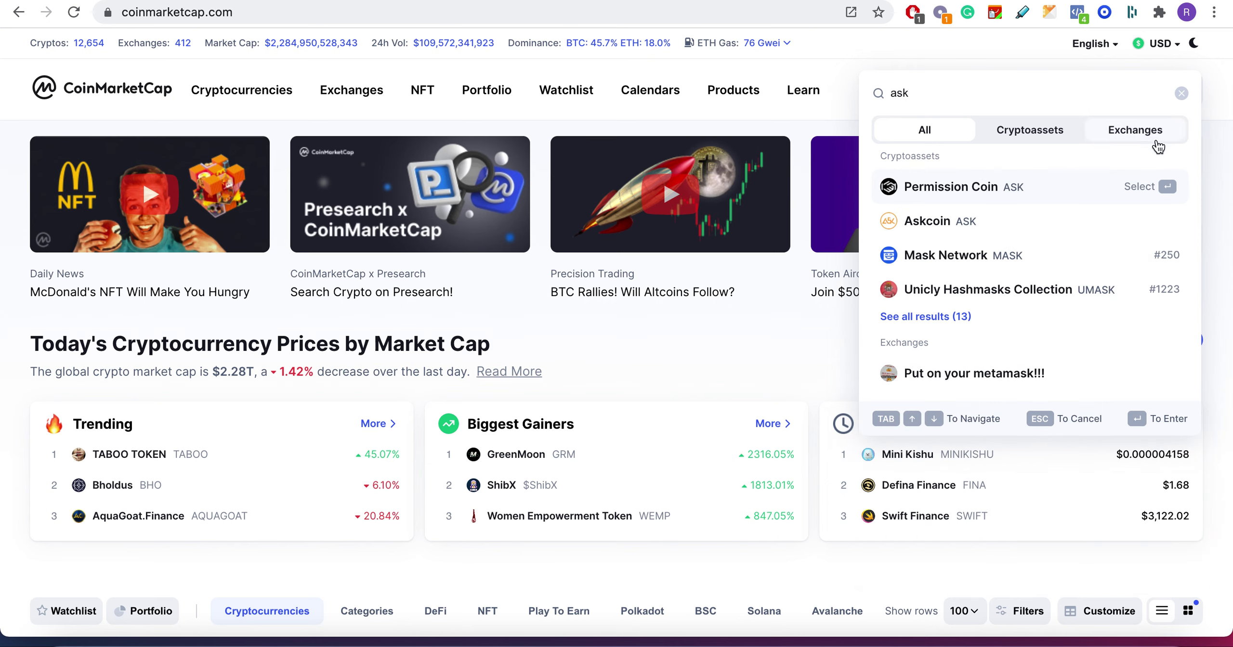
pyautogui.click(1047, 196)
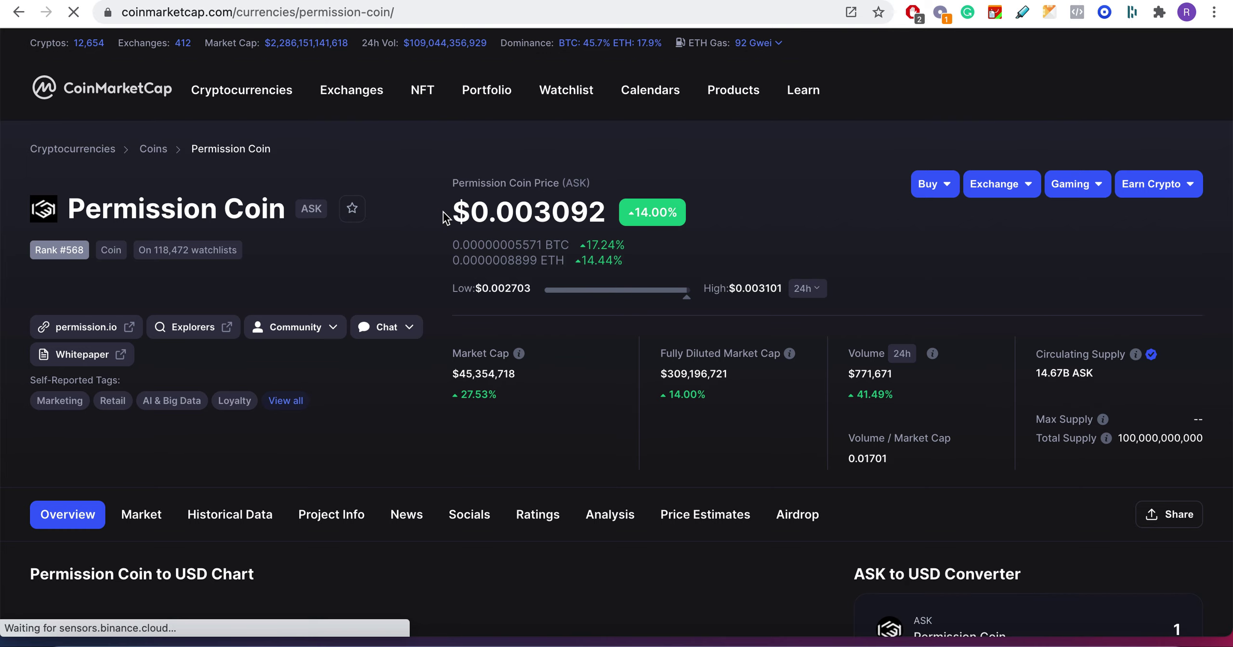
pyautogui.scroll(-2, 444, 217)
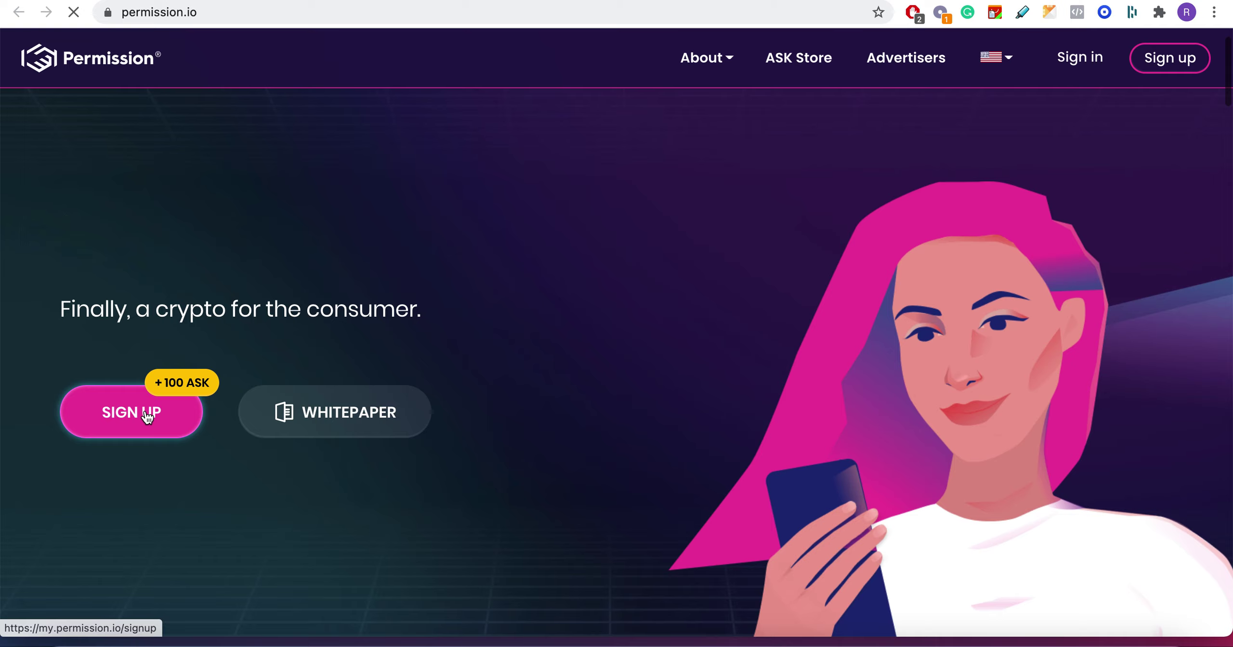
pyautogui.click(146, 416)
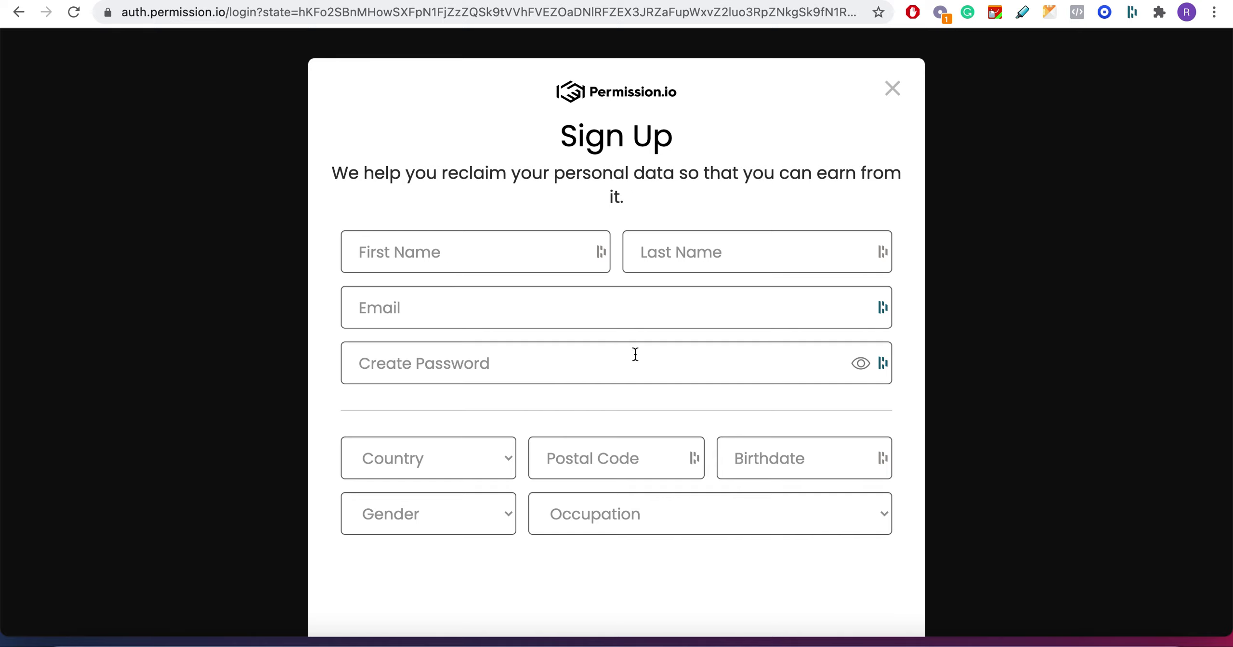
pyautogui.scroll(-1, 545, 433)
pyautogui.scroll(-4, 546, 433)
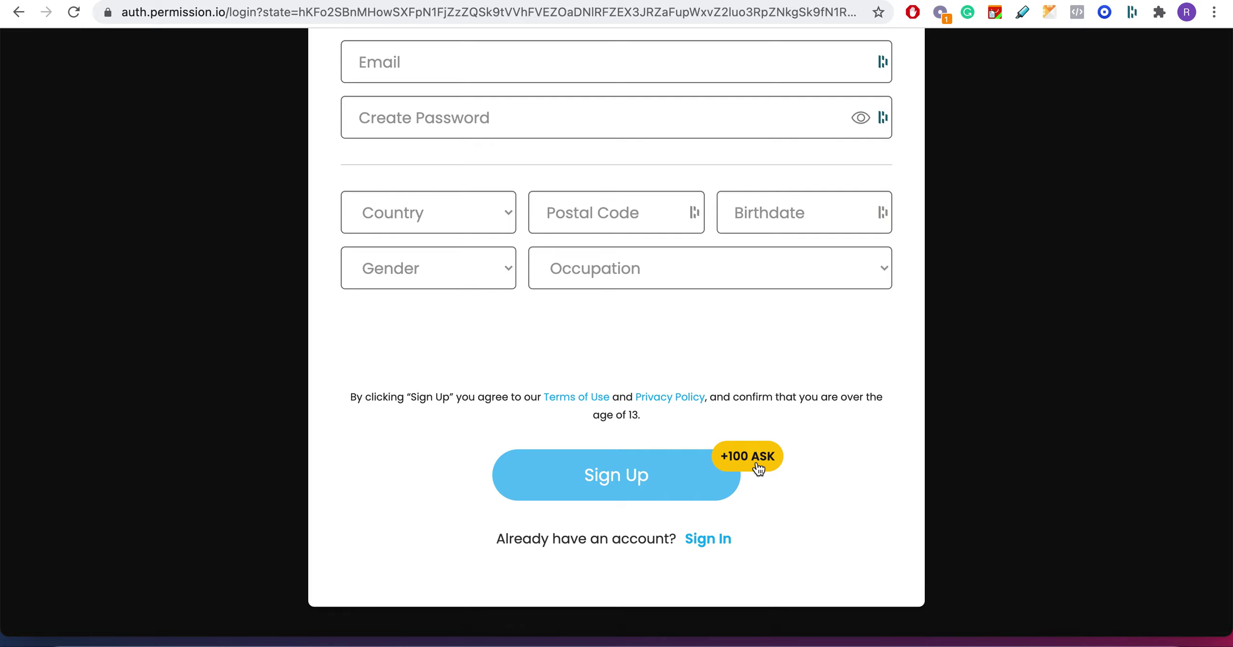
pyautogui.scroll(5, 580, 355)
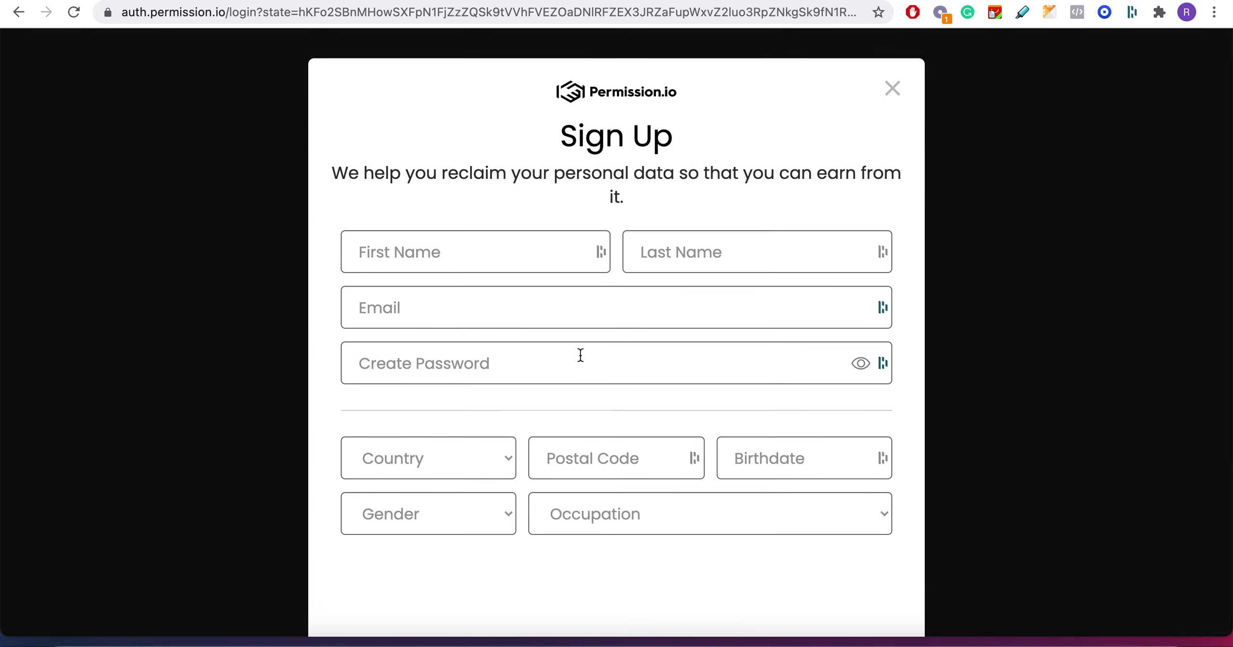
pyautogui.scroll(-5, 580, 355)
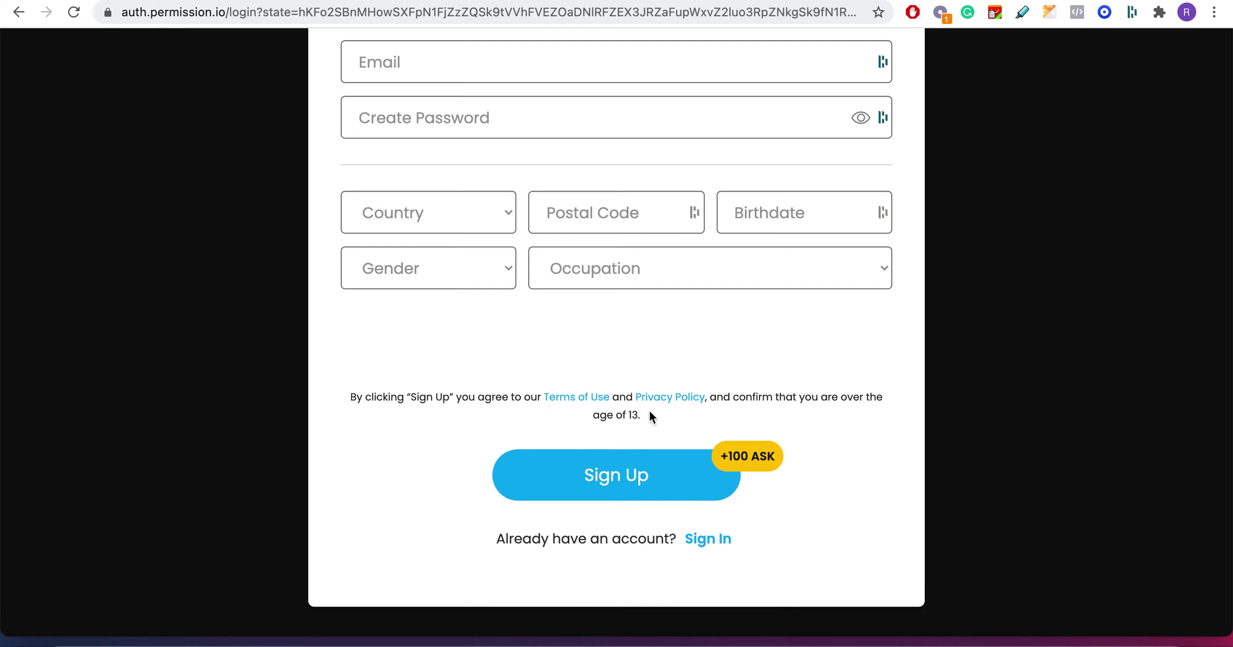
pyautogui.scroll(3, 735, 270)
pyautogui.scroll(2, 737, 273)
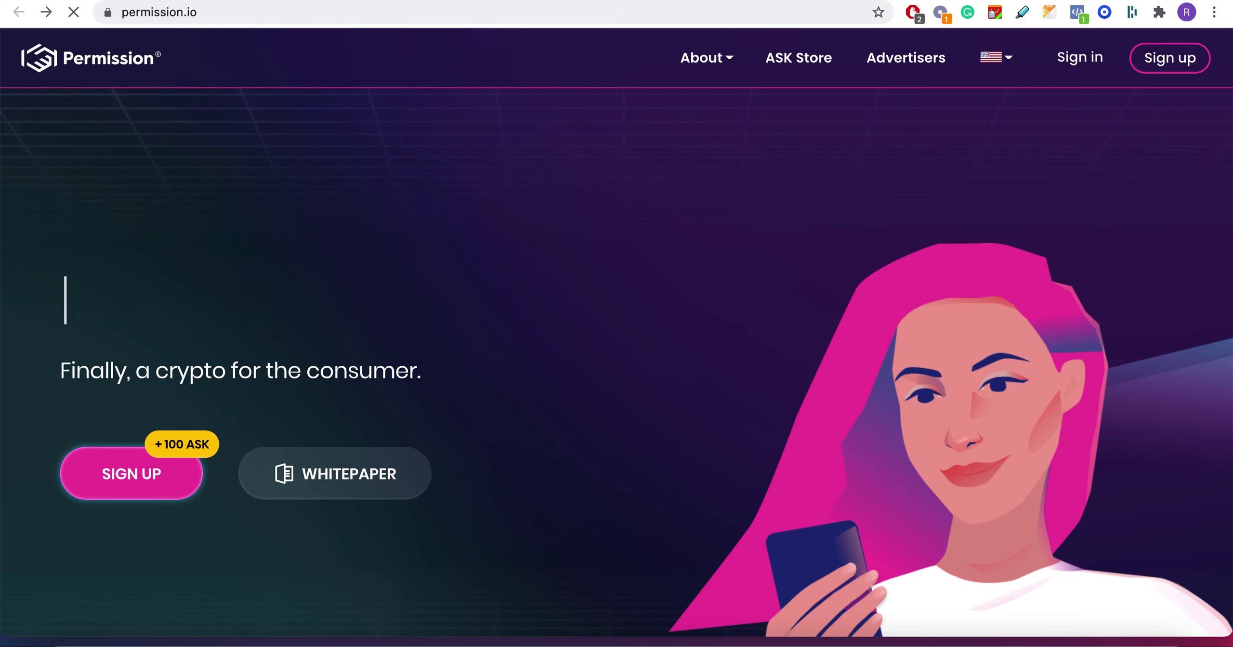
# - Close the permission.io and Permission Coin tabs with Ctrl+W to reach Ethermine
pyautogui.hotkey('ctrl', 'w')
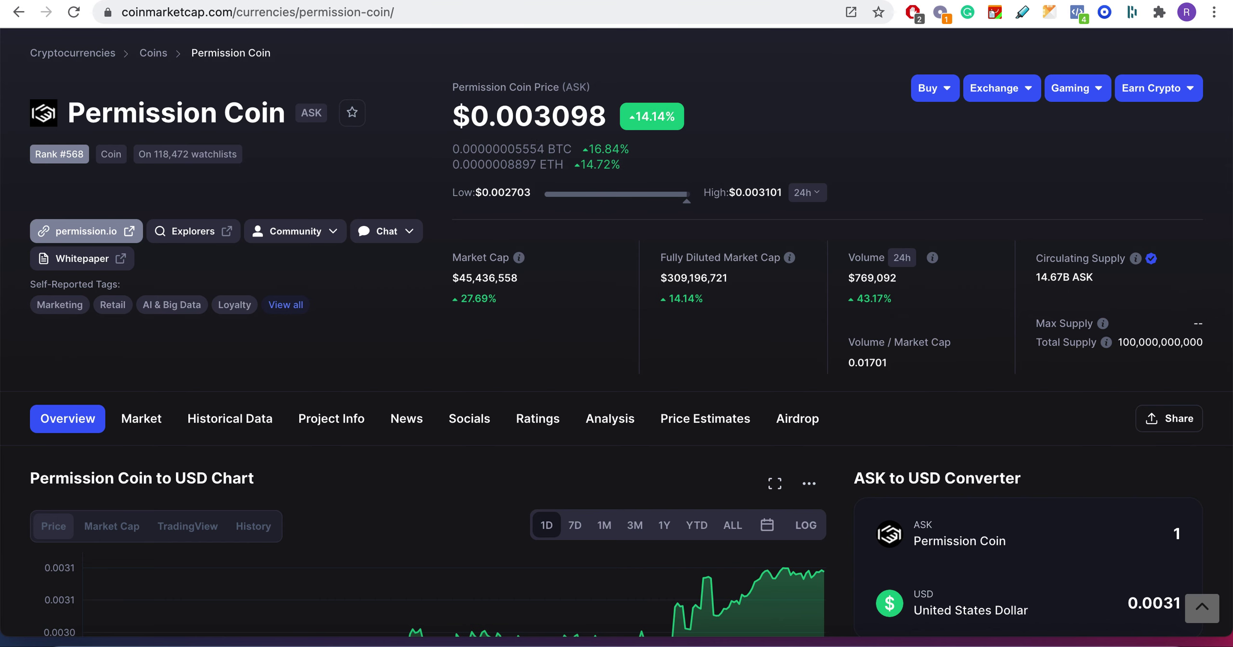
pyautogui.hotkey('ctrl', 'w')
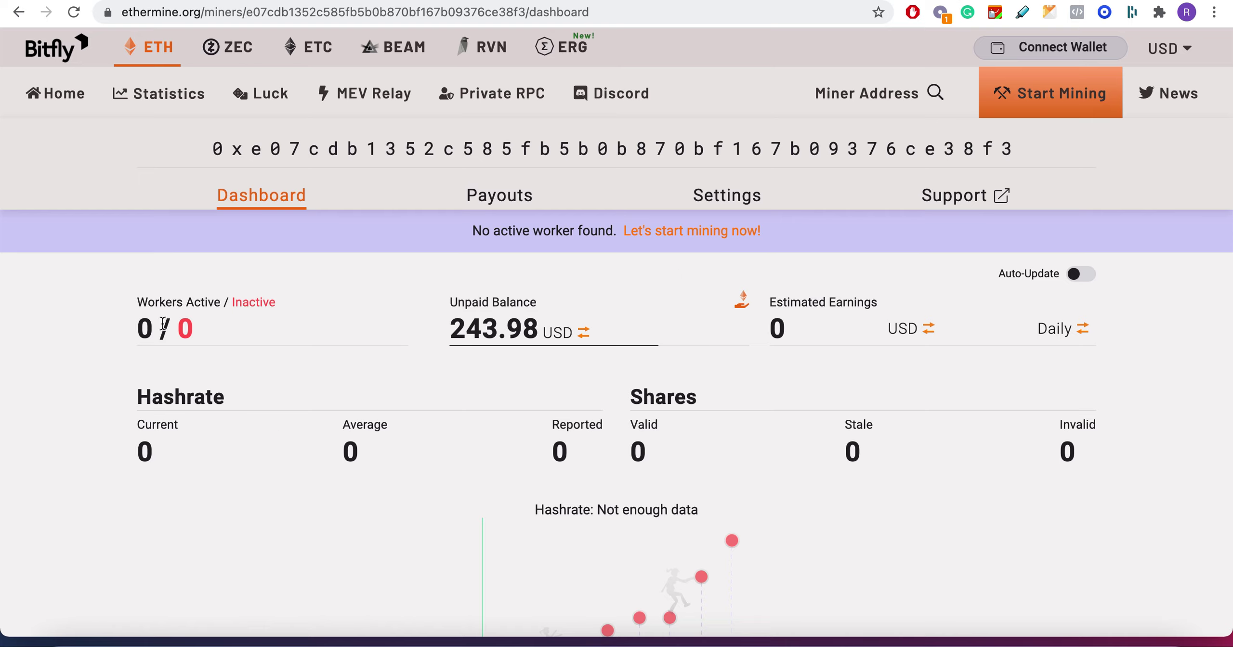
pyautogui.moveTo(494, 331)
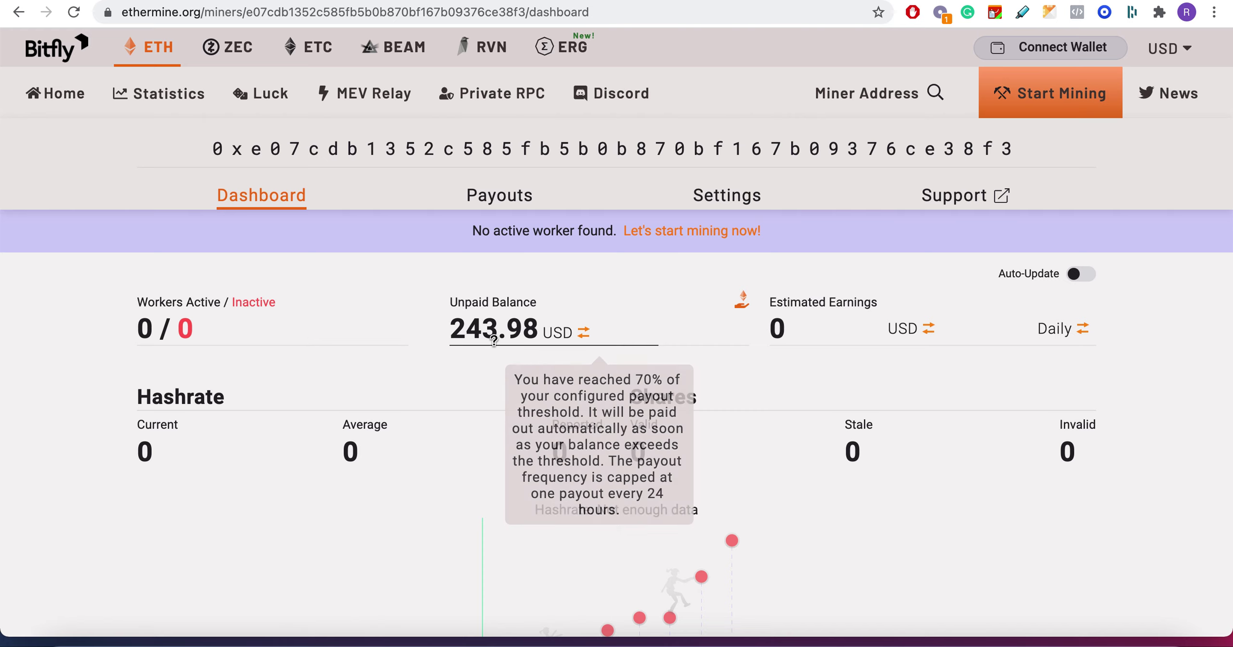
# - Cycle the Unpaid Balance currency through EUR to ETH, then view the payout history
pyautogui.click(584, 333)
pyautogui.click(585, 335)
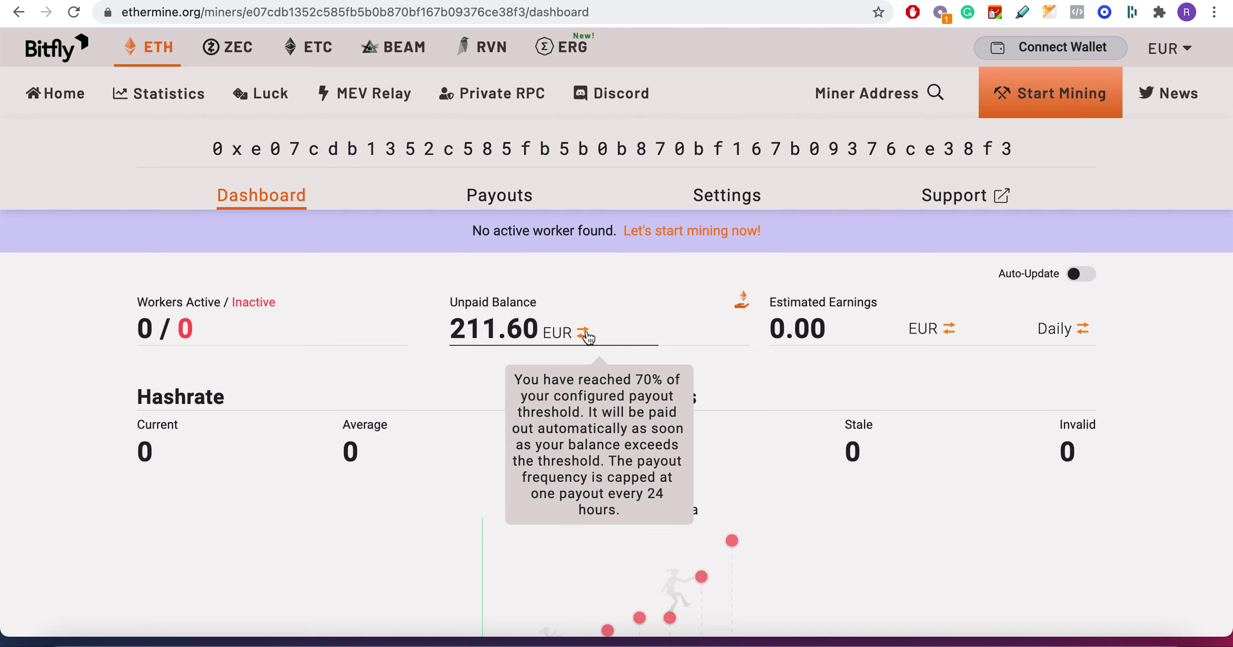
pyautogui.click(584, 334)
pyautogui.click(584, 334)
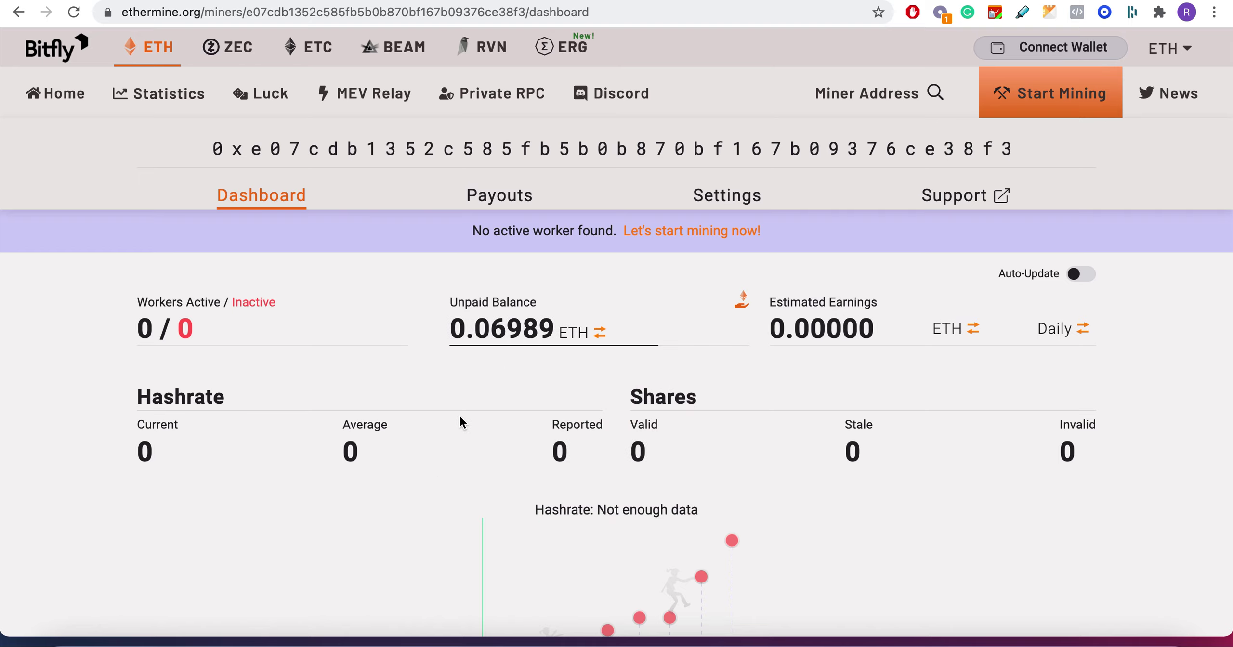
pyautogui.scroll(-5, 460, 413)
pyautogui.scroll(3, 461, 412)
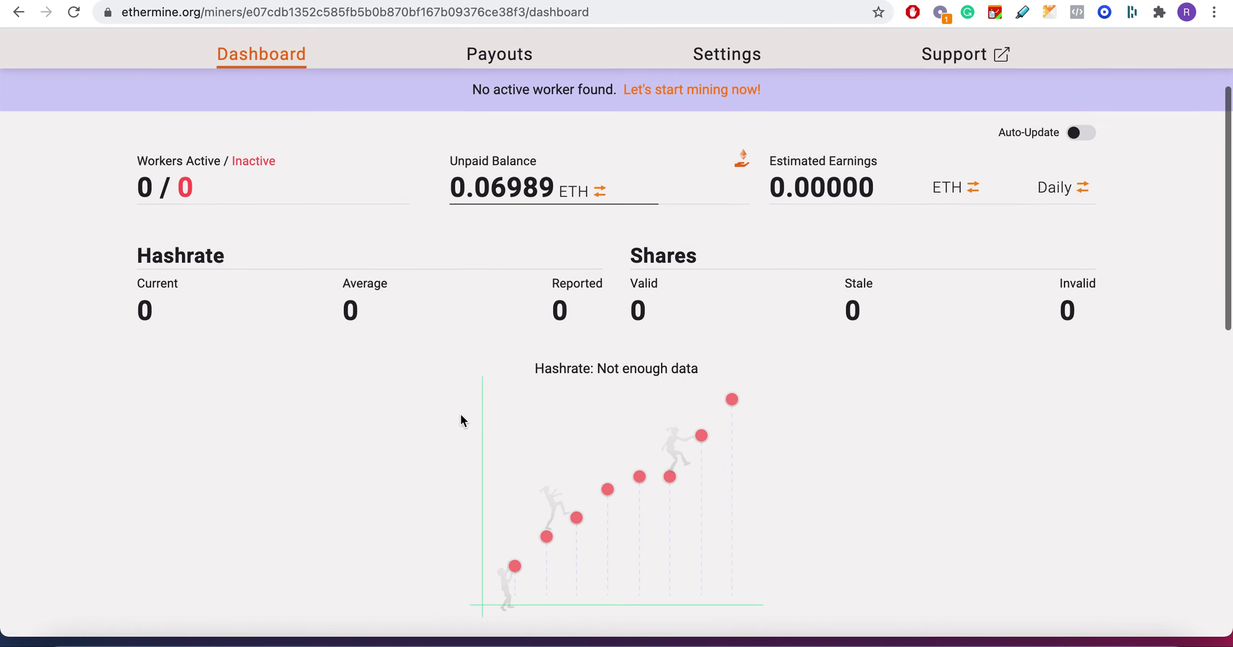
pyautogui.scroll(2, 309, 198)
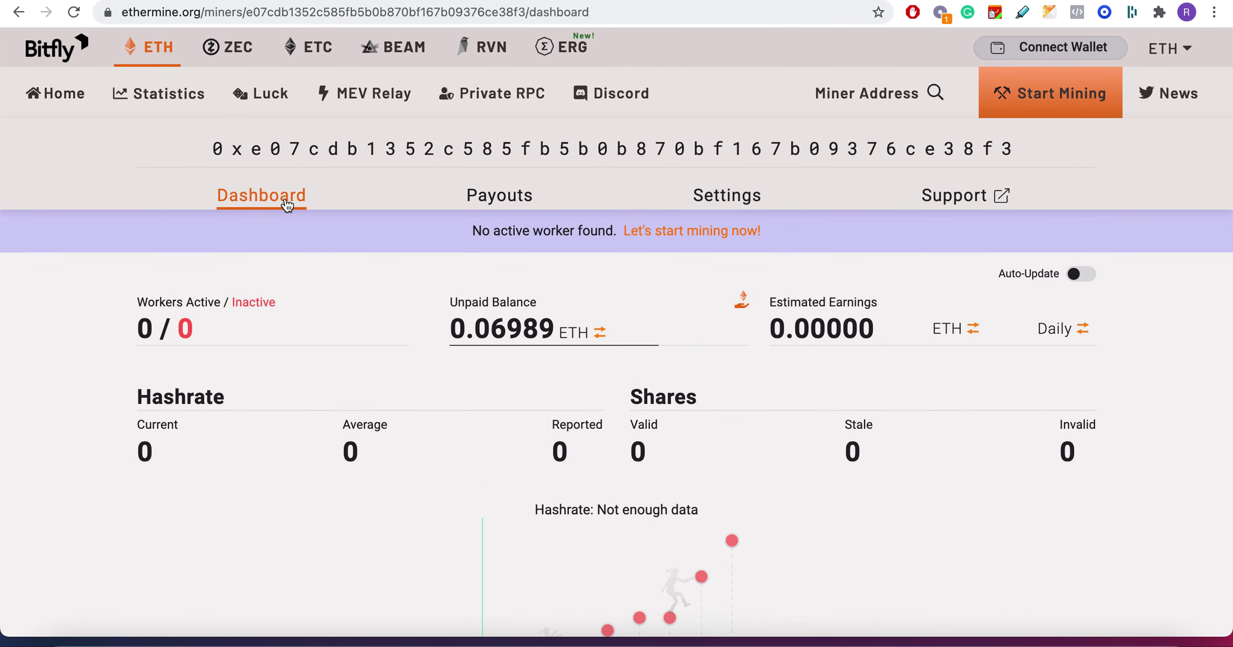
pyautogui.click(563, 201)
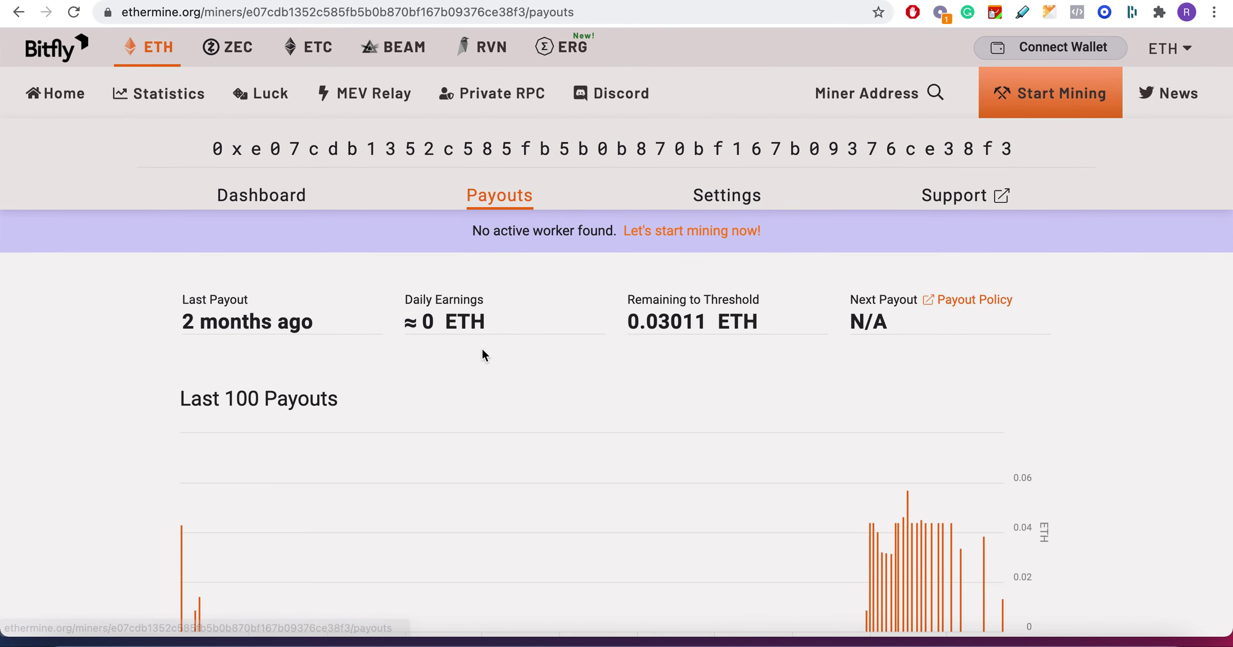
pyautogui.scroll(-3, 482, 351)
pyautogui.scroll(-3, 483, 354)
pyautogui.scroll(-2, 483, 354)
pyautogui.scroll(-2, 483, 355)
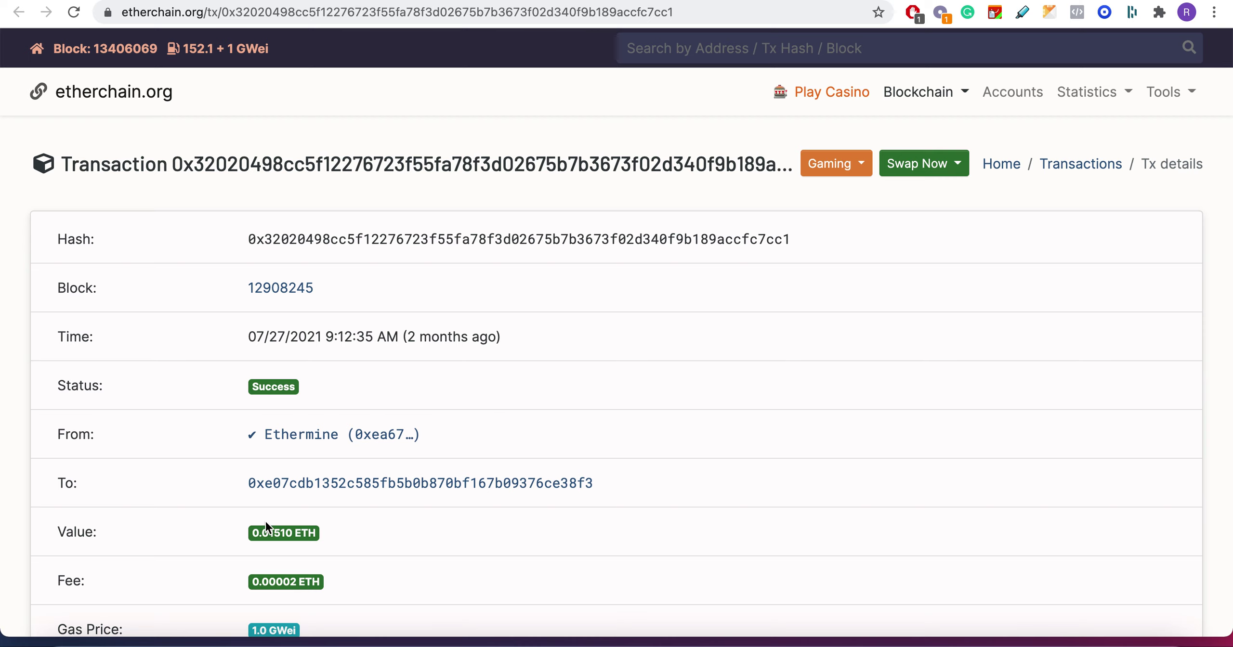
# - View the receiving account, highlighting its address and 2.18982 LPT balance, then return to Ethermine
pyautogui.click(386, 483)
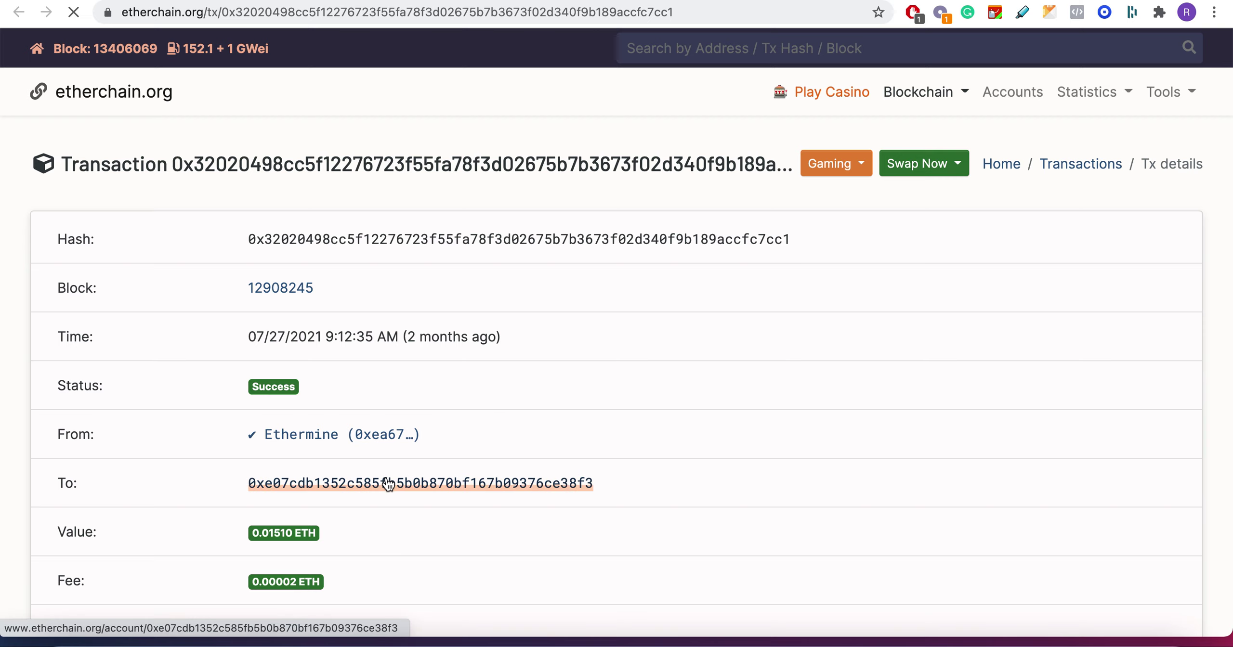
pyautogui.scroll(-2, 471, 312)
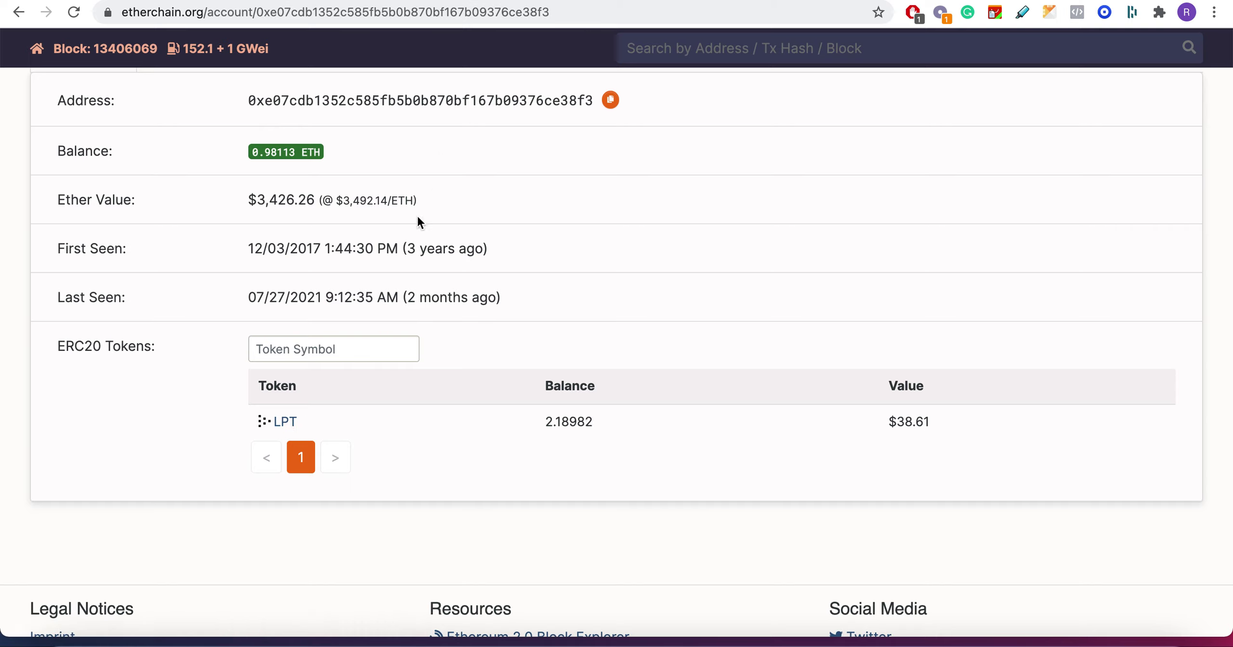
pyautogui.doubleClick(458, 106)
pyautogui.scroll(1, 462, 192)
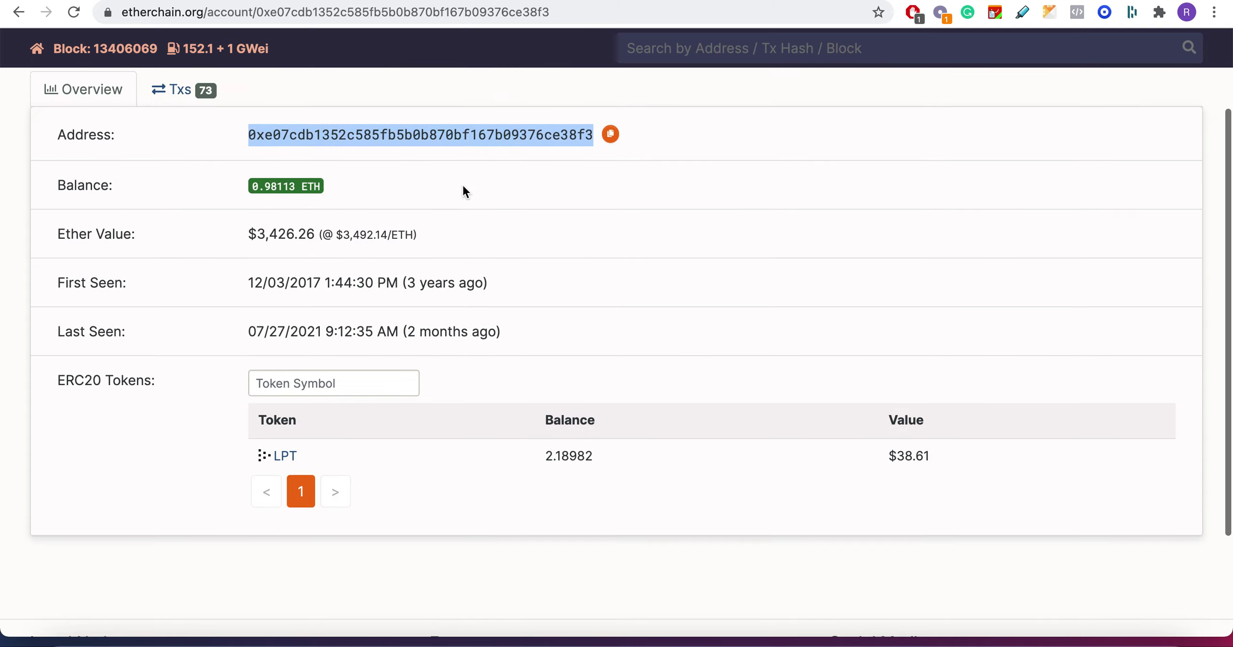
pyautogui.click(433, 138)
pyautogui.doubleClick(433, 139)
pyautogui.click(433, 138)
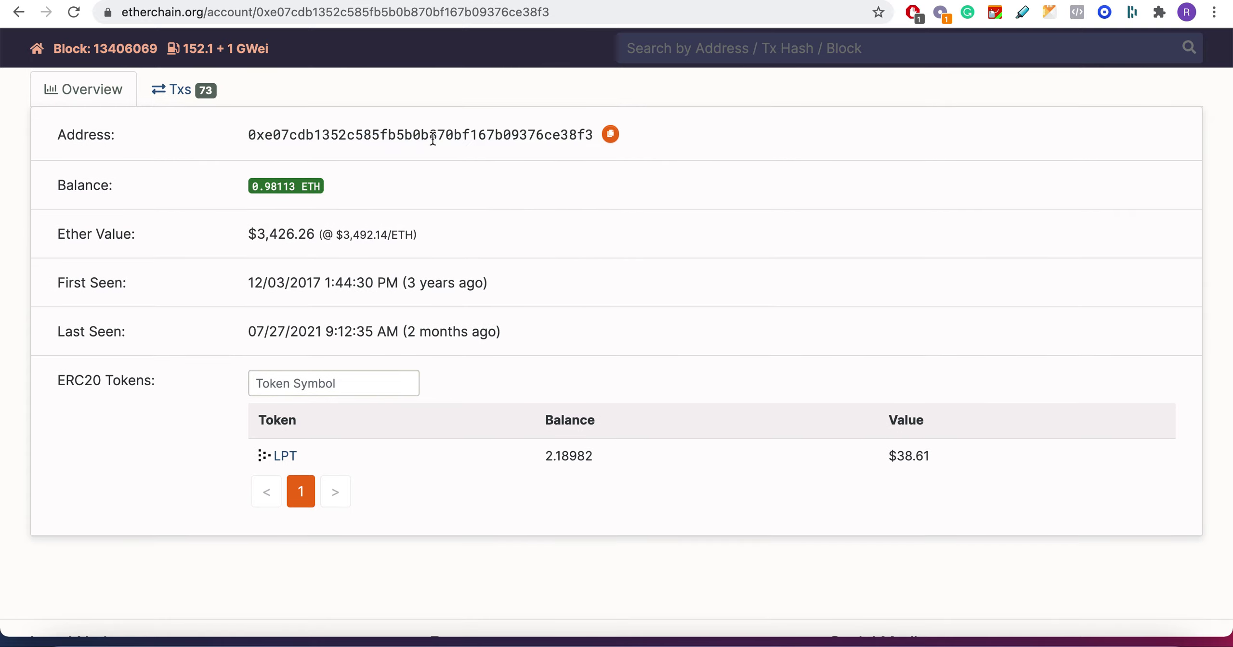
pyautogui.doubleClick(569, 462)
pyautogui.moveTo(909, 456)
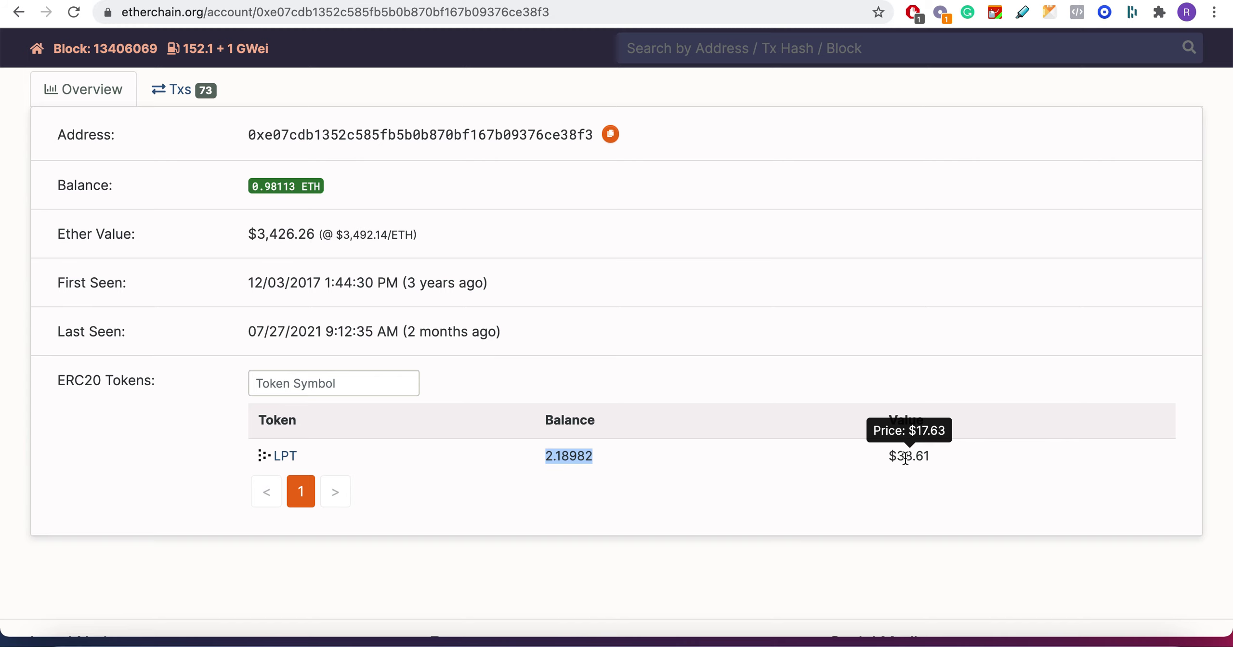
pyautogui.scroll(-2, 737, 461)
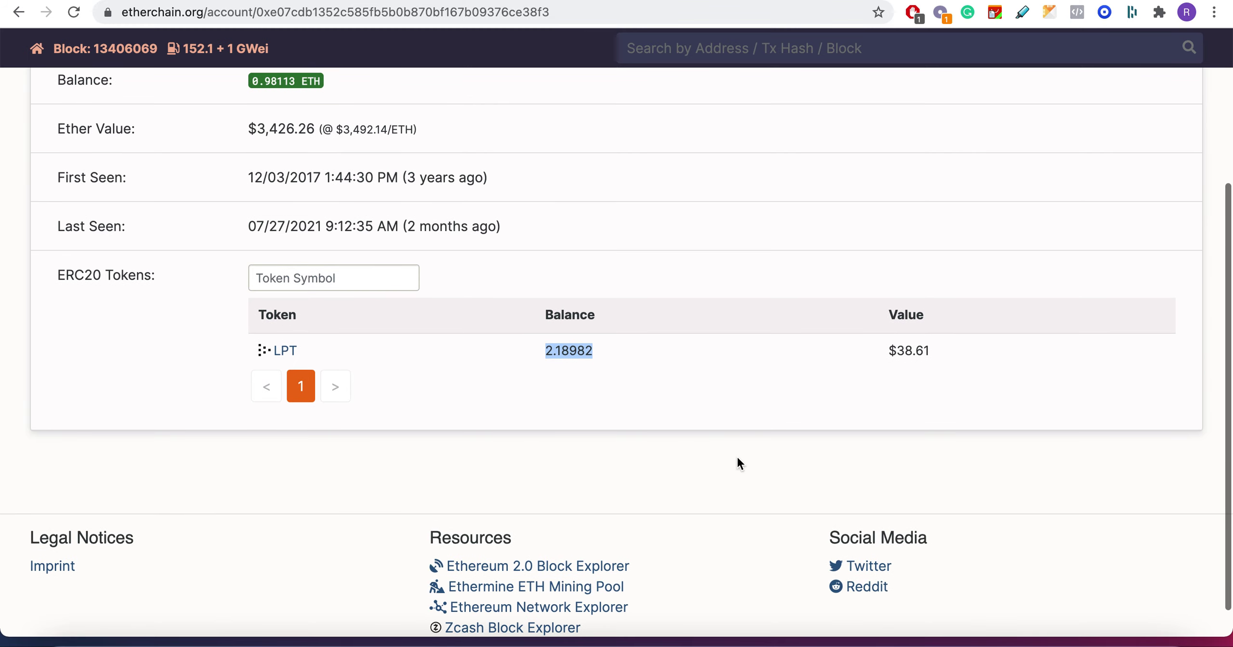
pyautogui.scroll(5, 739, 446)
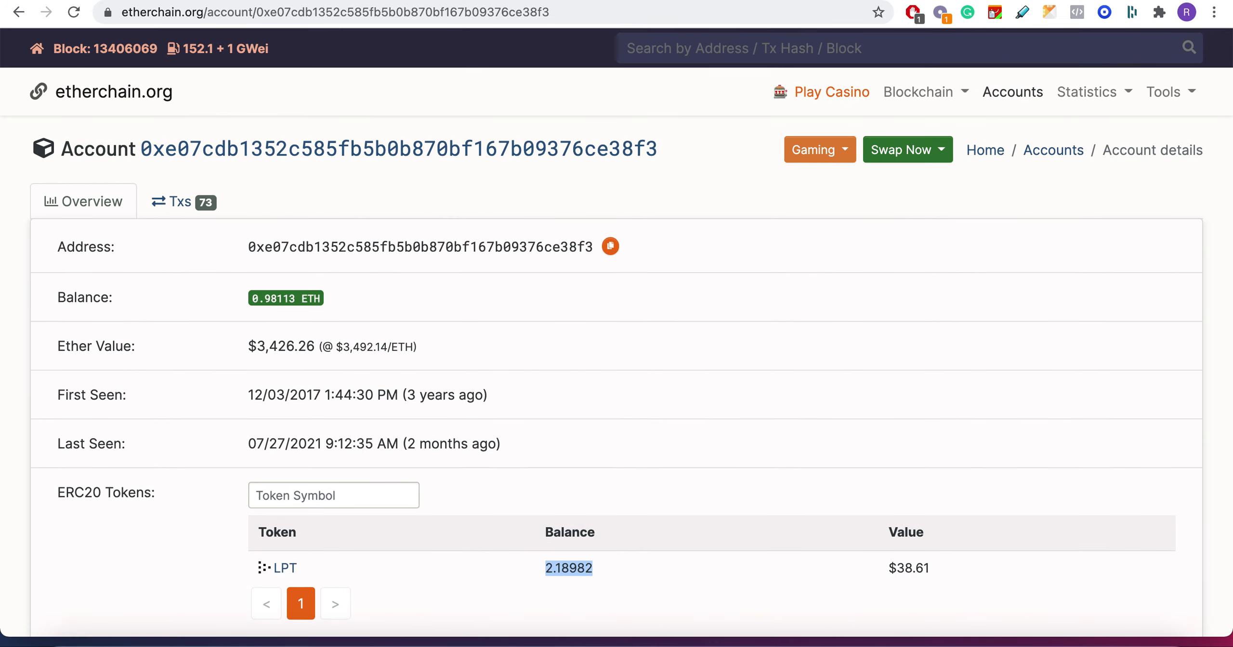
pyautogui.hotkey('ctrl', 'Tab')
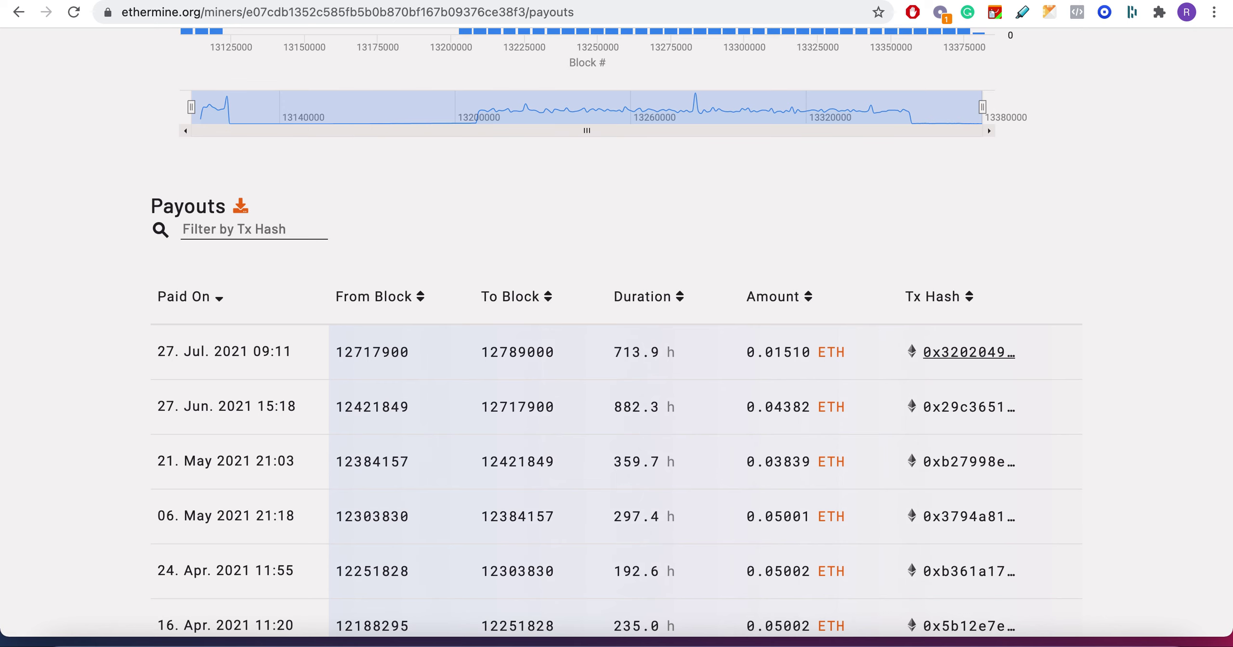
pyautogui.scroll(10, 574, 210)
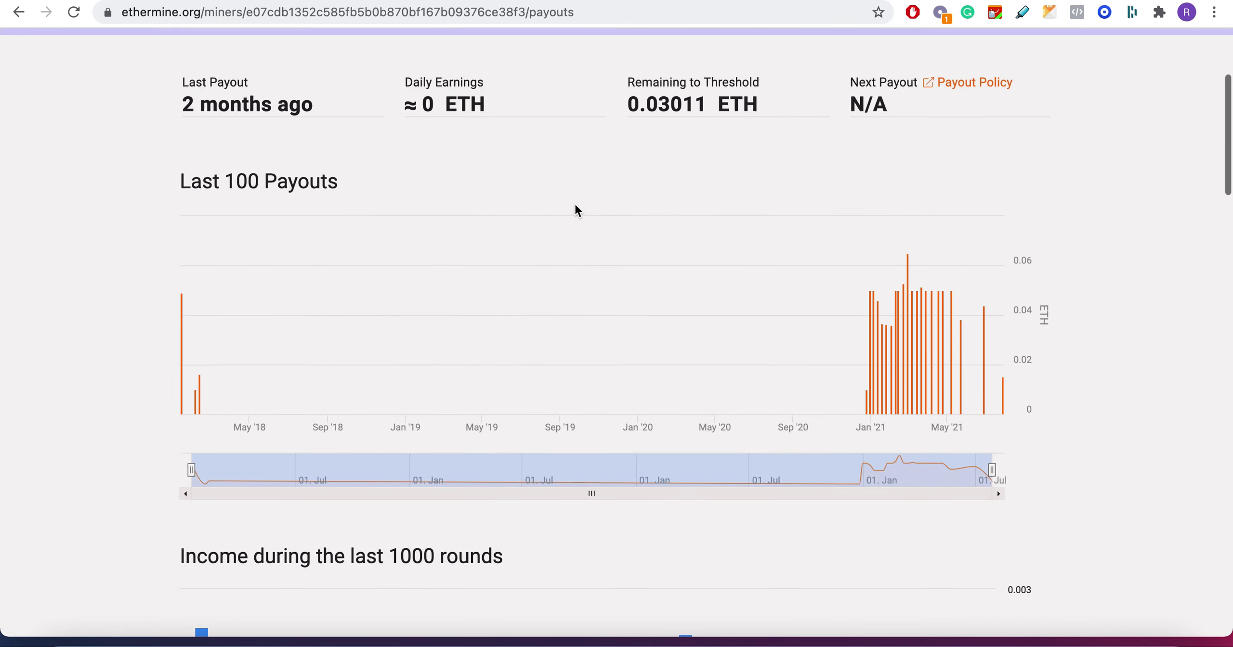